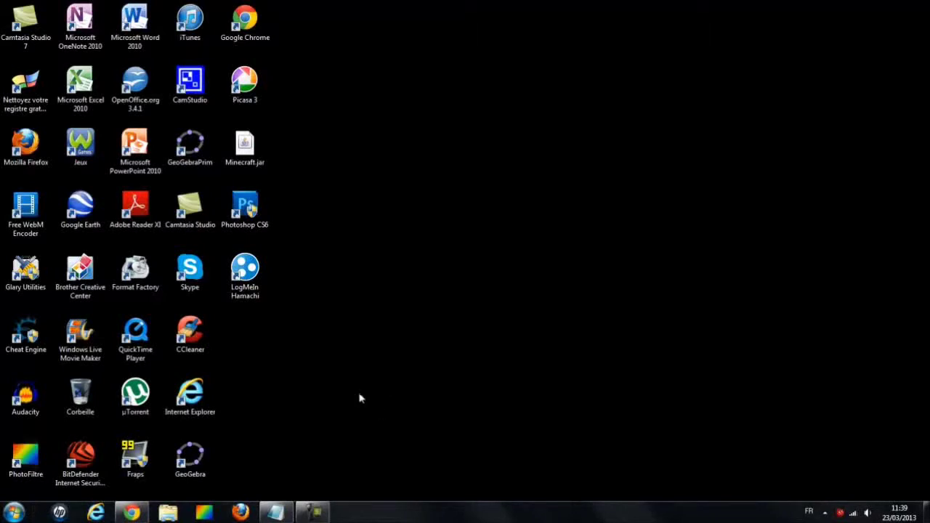
Switch to Google Chrome and look through the SkuL_Emi$teri0 YouTube channel page, including its recent videos, popular videos and playlists.
click(132, 513)
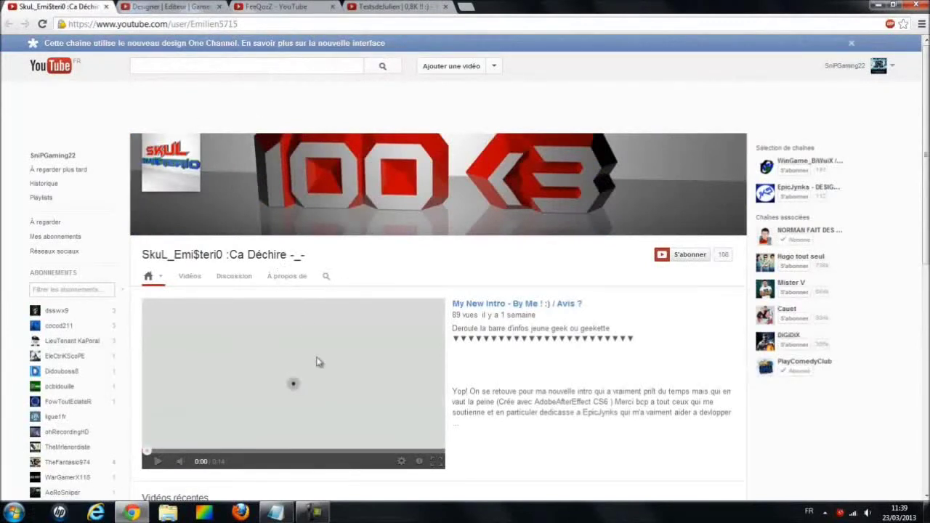
scroll(280, 302, down, 3)
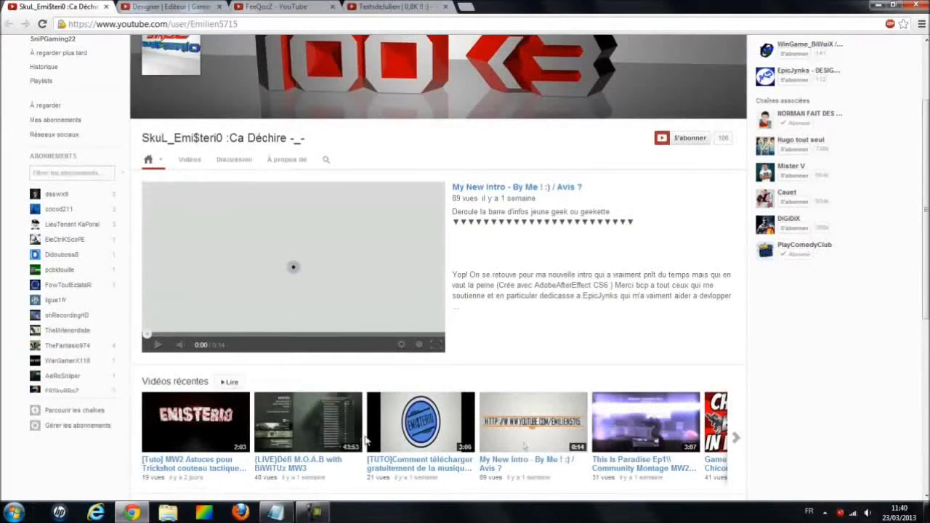
scroll(370, 439, down, 1)
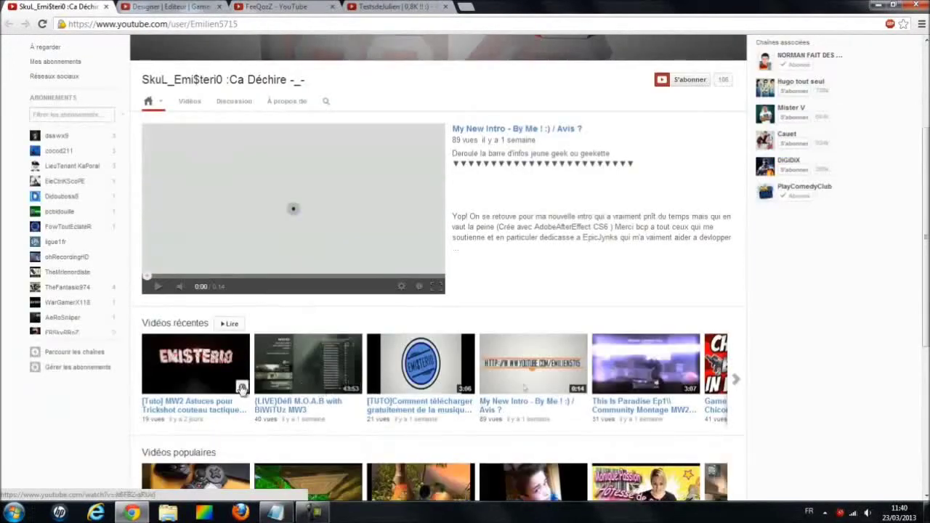
scroll(426, 358, down, 1)
scroll(427, 358, down, 2)
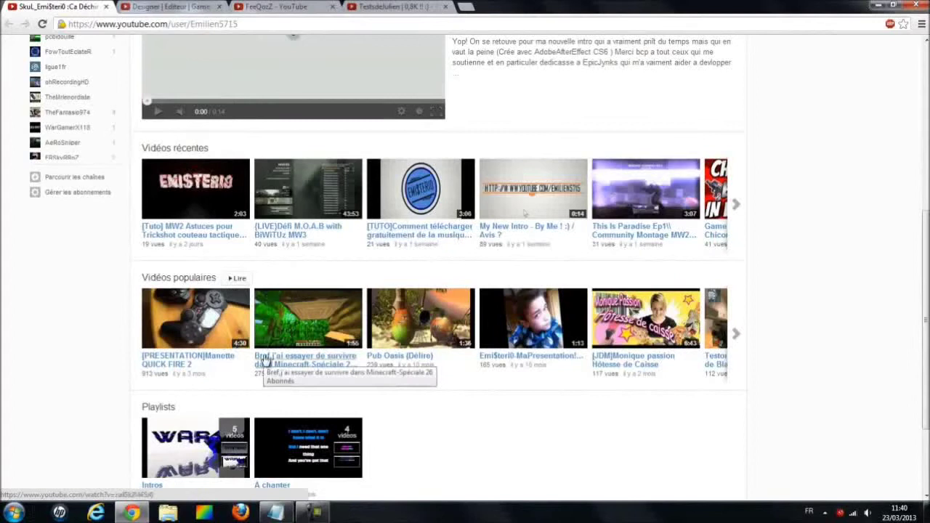
scroll(264, 358, down, 2)
scroll(264, 359, up, 8)
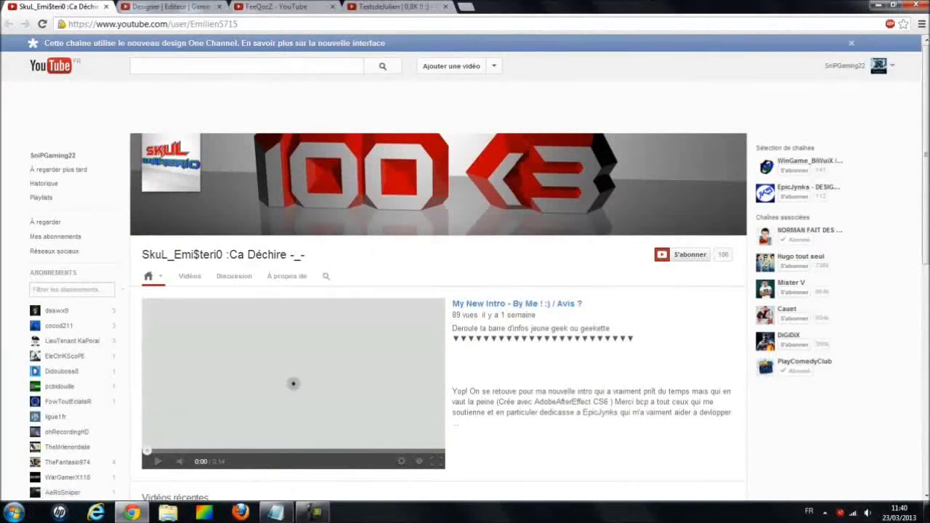
Bring up the Designer | Editeur | Gameur | TeAm channel and look over its header and featured video.
key(ctrl+Tab)
scroll(235, 281, up, 3)
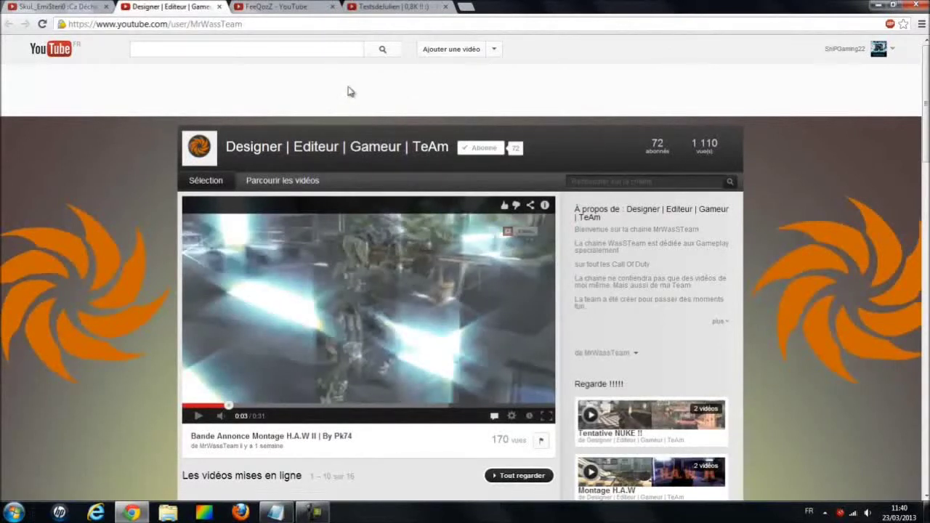
scroll(385, 123, down, 2)
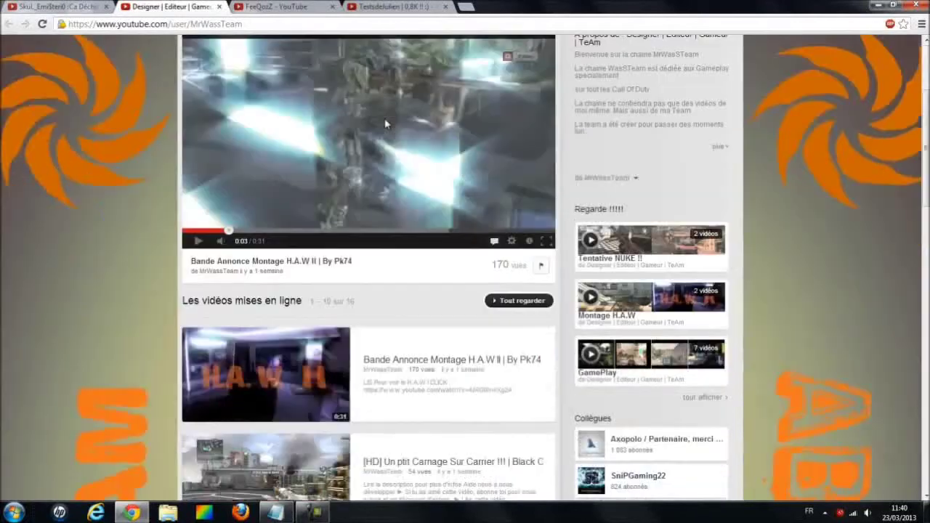
scroll(407, 145, up, 2)
scroll(463, 189, down, 2)
scroll(396, 194, up, 2)
Open the signed-in account's own YouTube channel in a new tab, view its home page and close that tab.
click(854, 49)
right_click(822, 75)
click(836, 85)
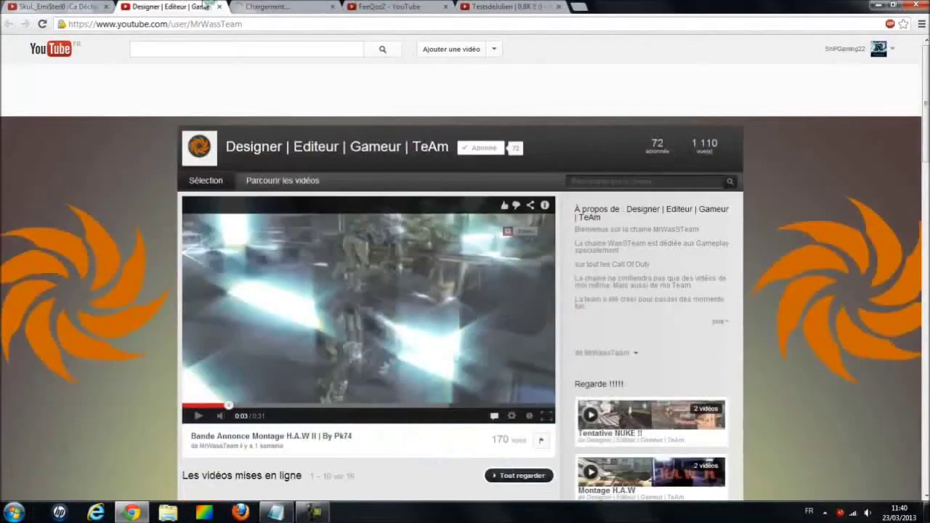
click(325, 9)
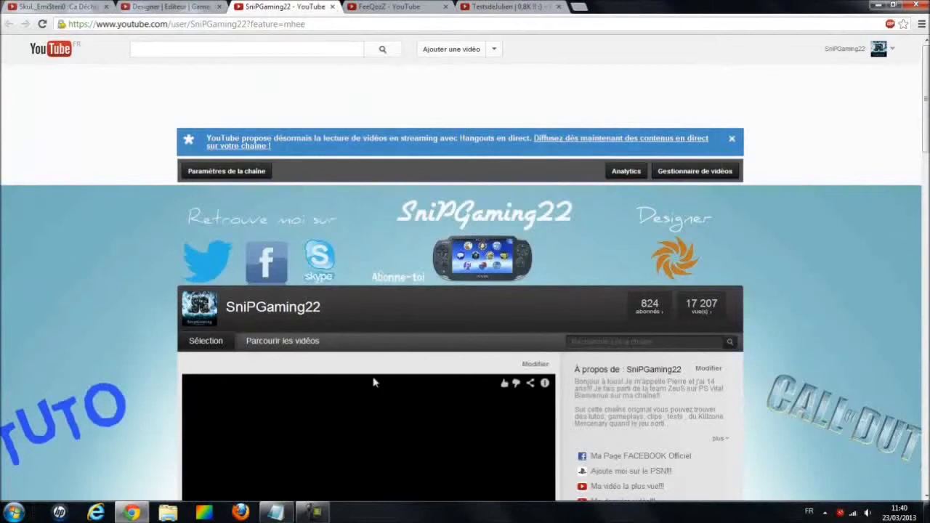
click(420, 435)
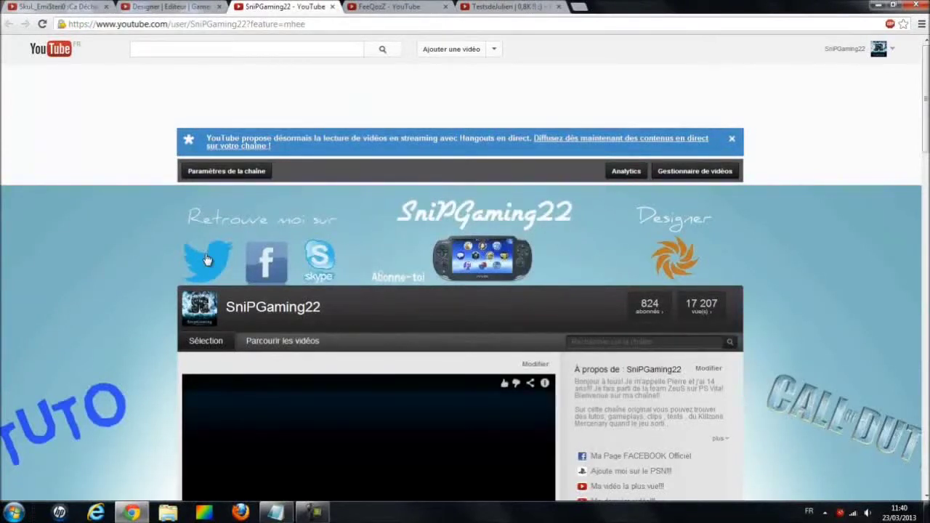
click(332, 6)
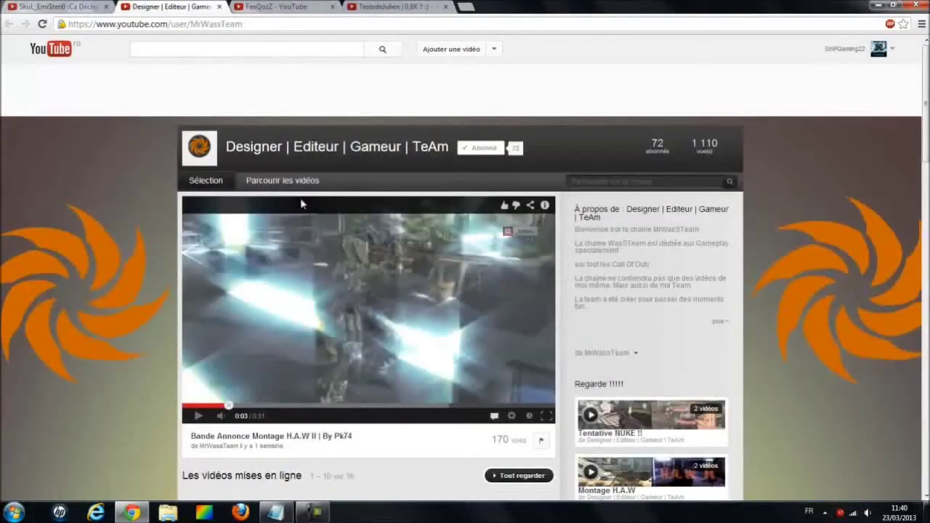
Look through the list of uploaded videos on the Designer | Editeur | Gameur | TeAm channel and return to its header.
scroll(335, 222, down, 4)
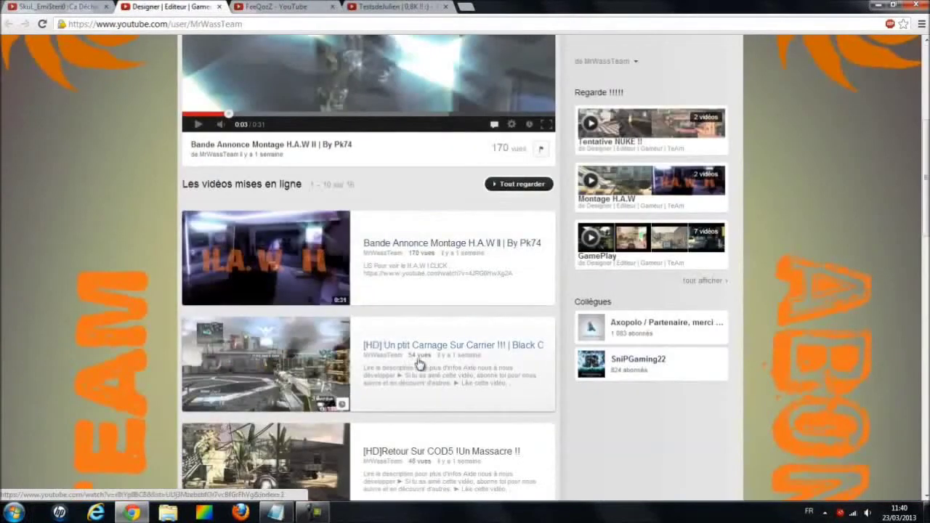
scroll(424, 351, down, 5)
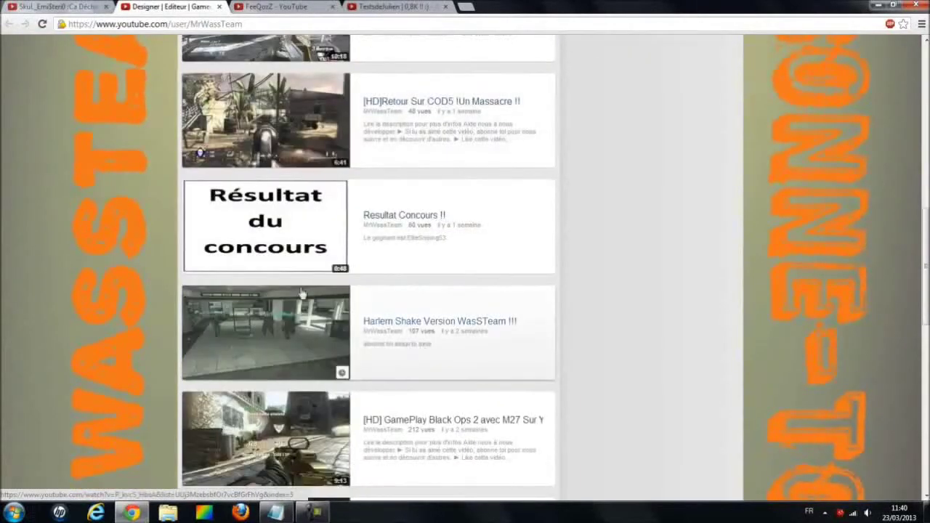
scroll(384, 295, down, 9)
scroll(376, 325, up, 20)
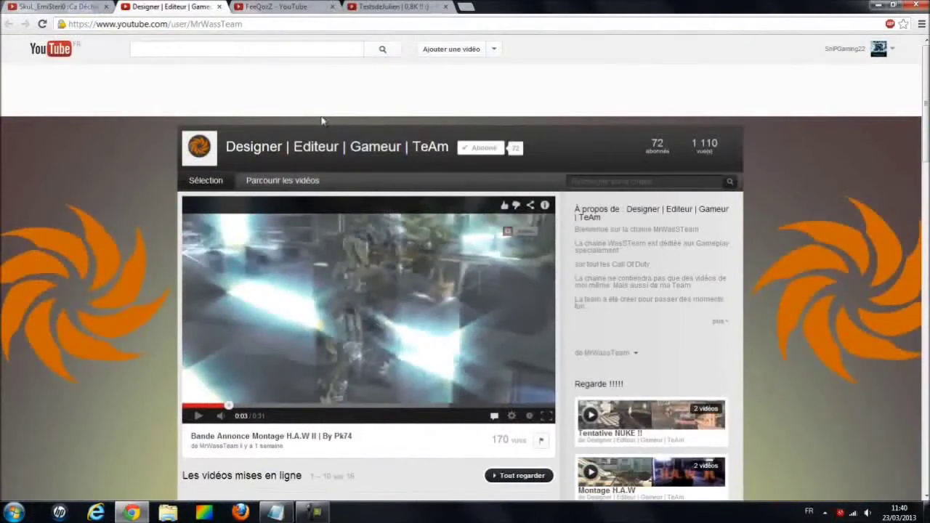
Bring up the FeeQozZ channel and look through its featured and recent videos.
click(289, 6)
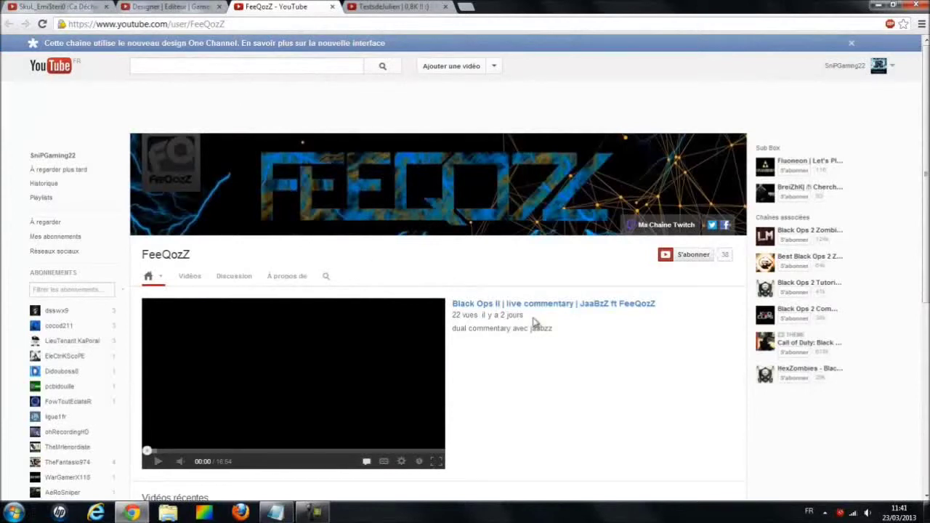
scroll(534, 322, down, 3)
scroll(534, 322, down, 3)
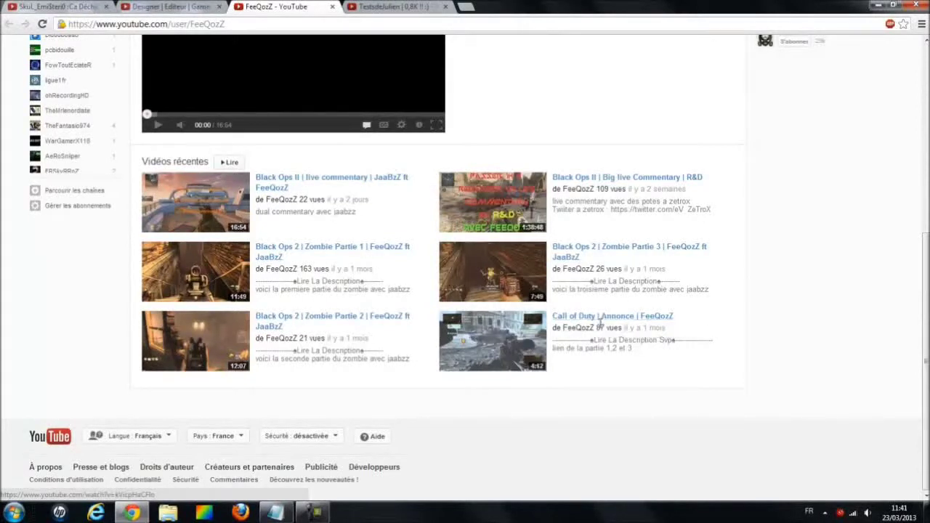
scroll(256, 263, up, 5)
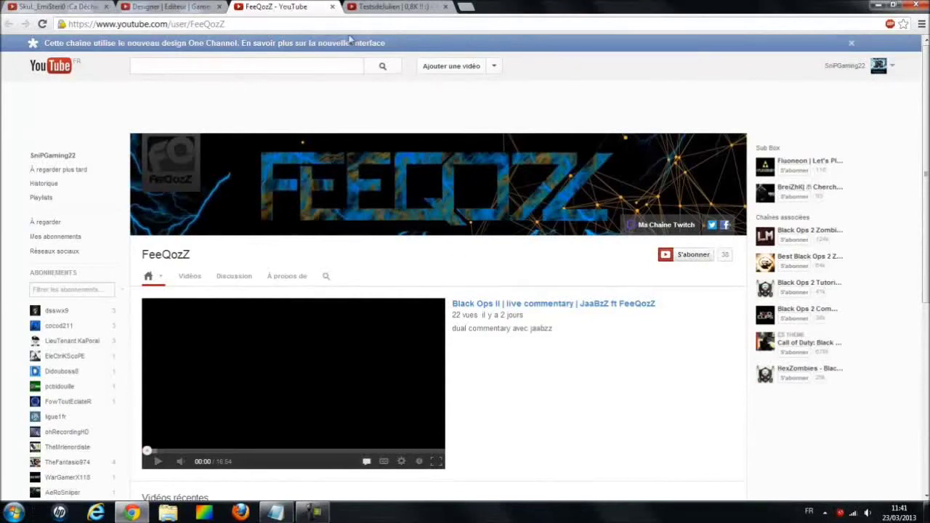
Return to the Designer | Editeur | Gameur | TeAm channel and briefly review its latest uploads.
click(154, 6)
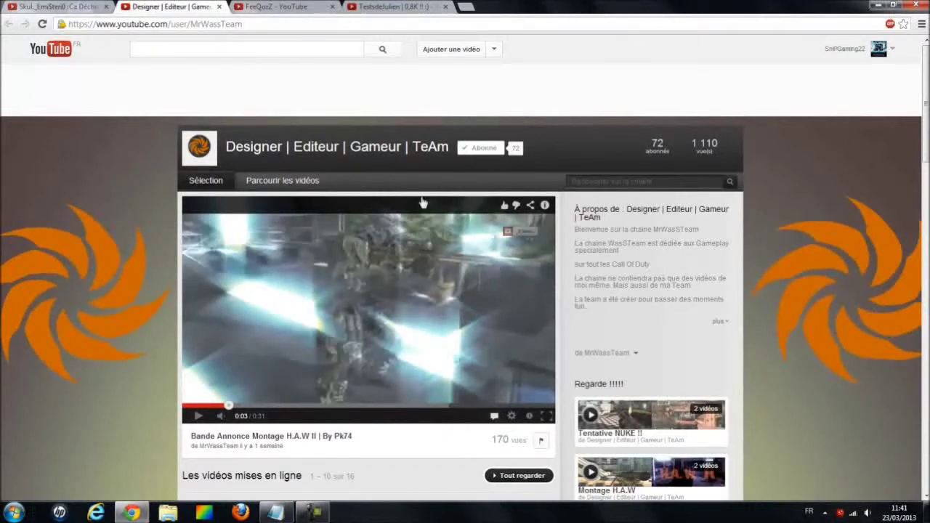
scroll(369, 117, down, 5)
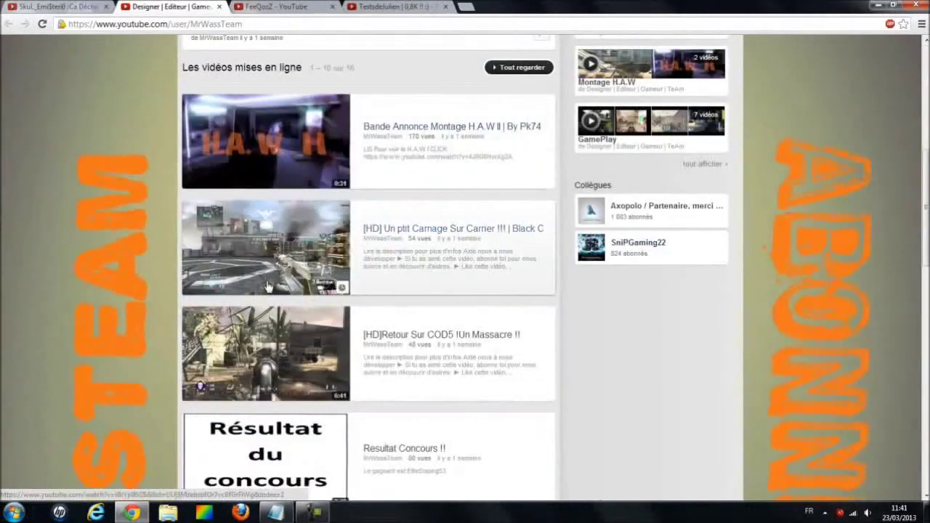
scroll(280, 301, up, 2)
scroll(281, 297, up, 3)
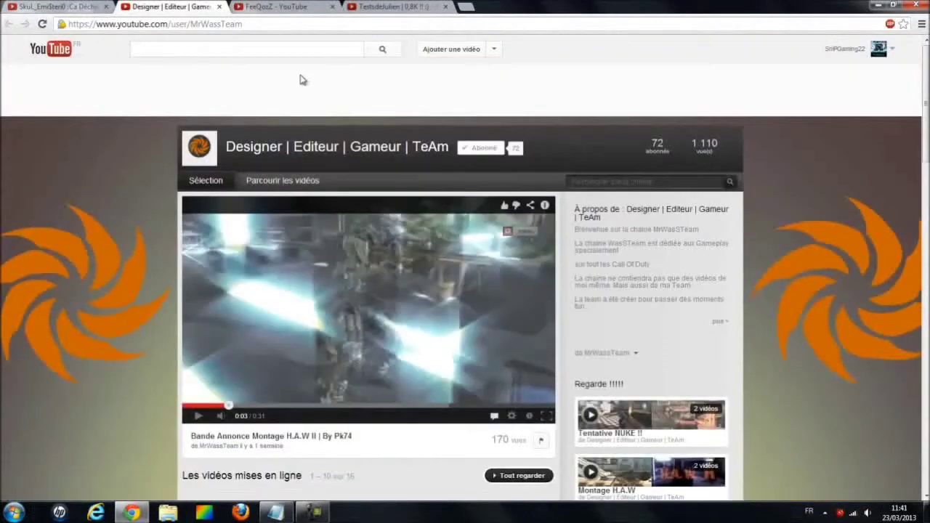
Bring up the TestsdeJulien channel and examine its uploaded videos, related channels and profile header.
click(425, 9)
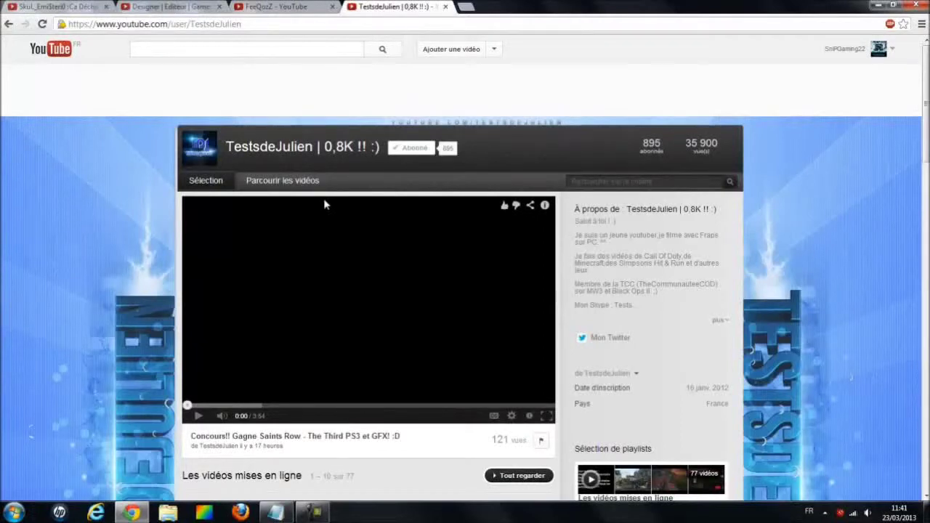
scroll(405, 249, down, 8)
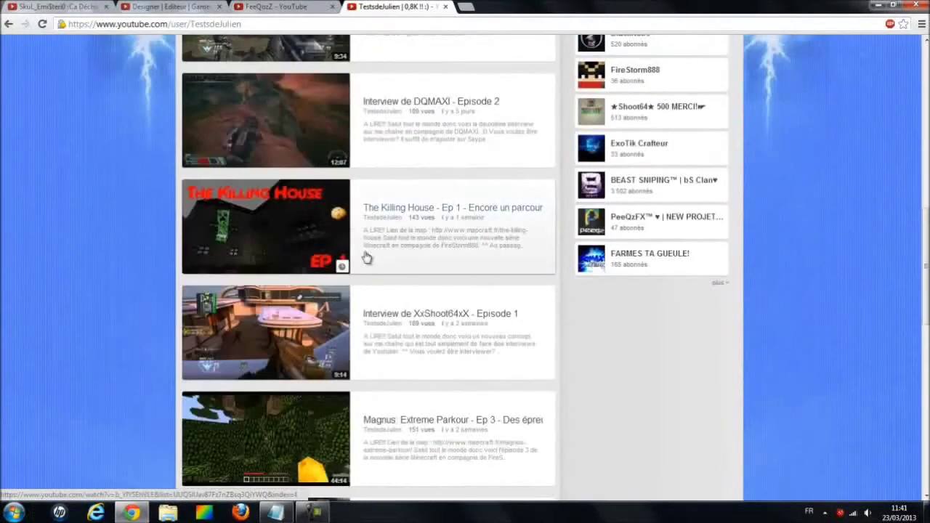
scroll(411, 349, up, 10)
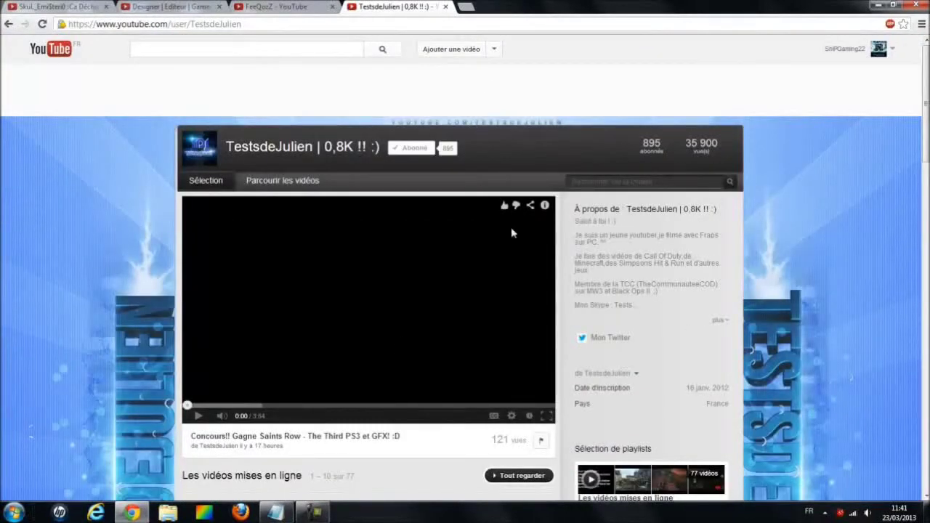
scroll(638, 295, down, 8)
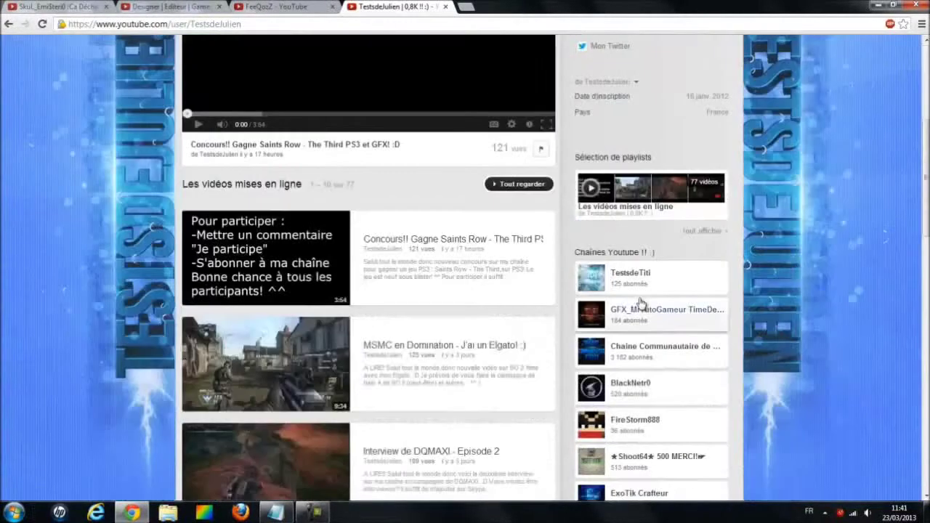
scroll(625, 336, down, 3)
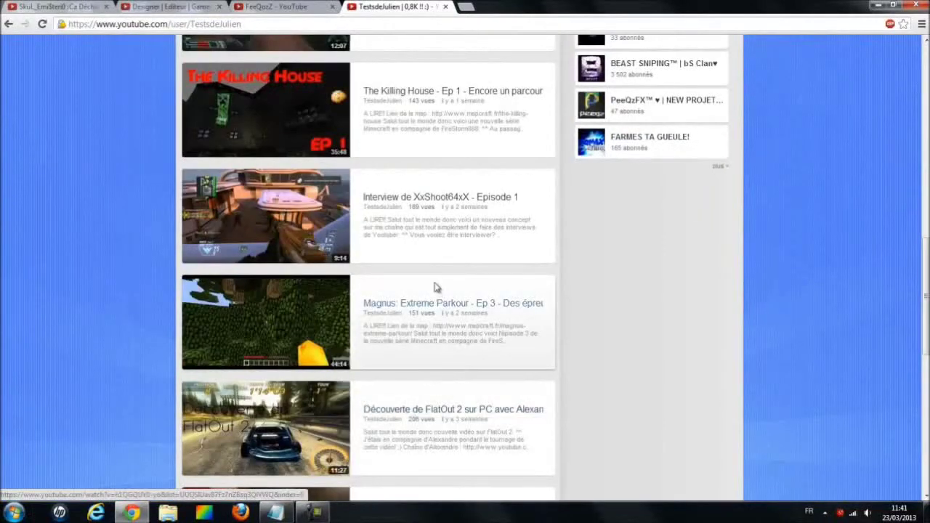
scroll(407, 257, down, 2)
scroll(407, 256, down, 3)
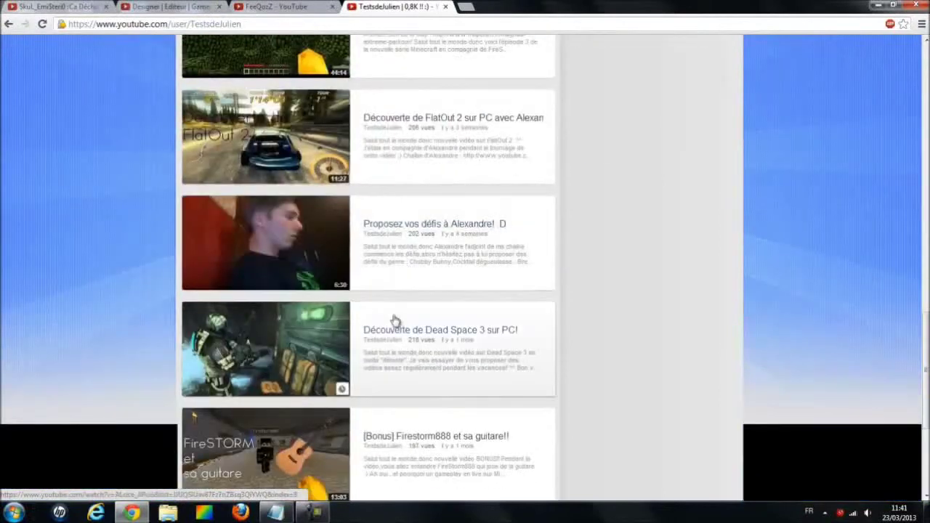
scroll(397, 317, down, 5)
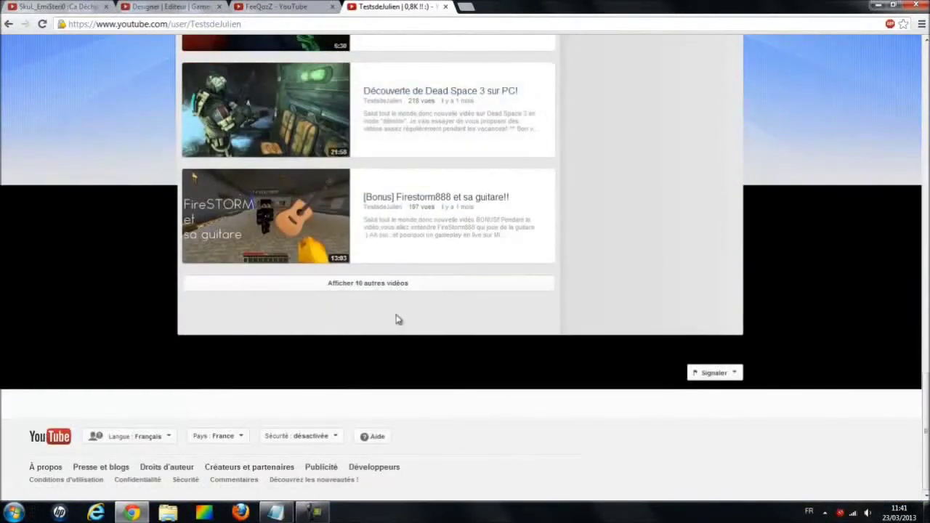
scroll(397, 317, up, 7)
scroll(396, 317, up, 15)
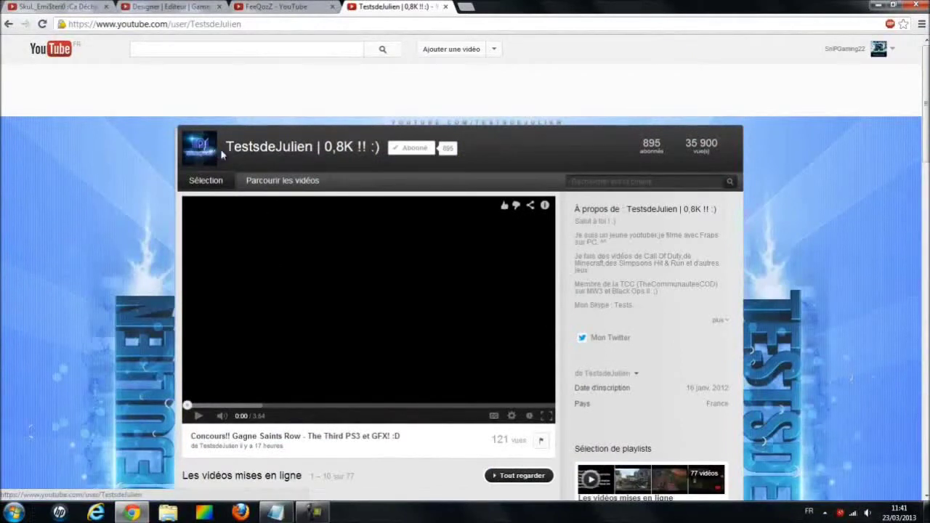
Minimize the browser, briefly check the open text note and return to the desktop.
click(125, 513)
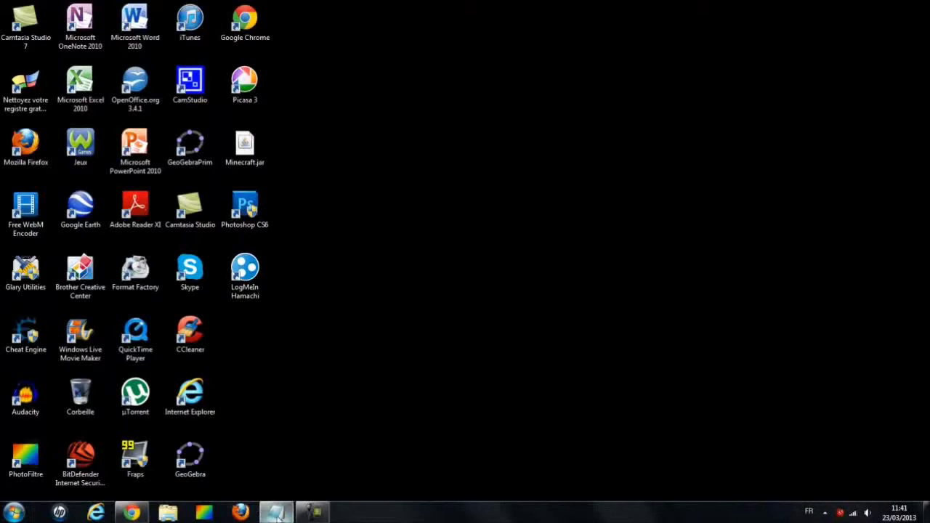
click(276, 513)
drag(302, 151, 242, 145)
click(186, 151)
click(820, 109)
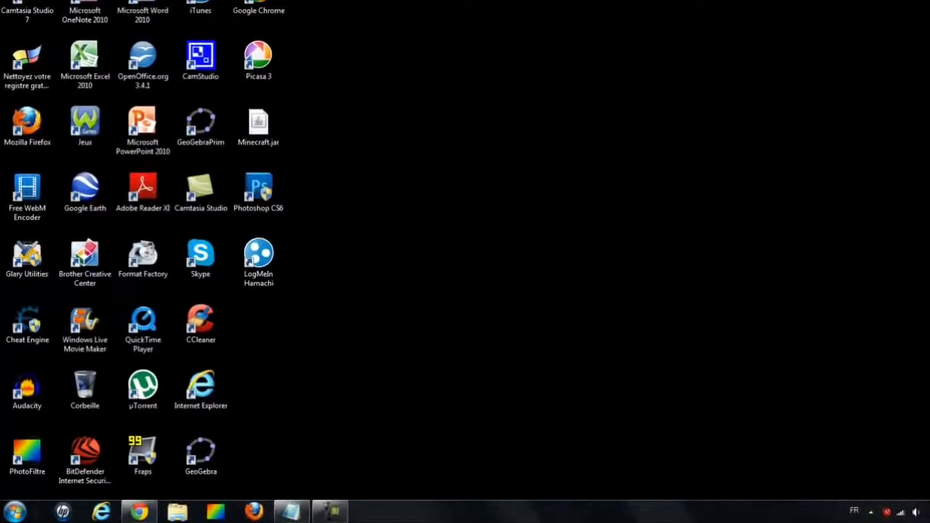
Open the computer's properties, bring up the advanced system settings dialog and move it over the middle of the System window.
click(11, 513)
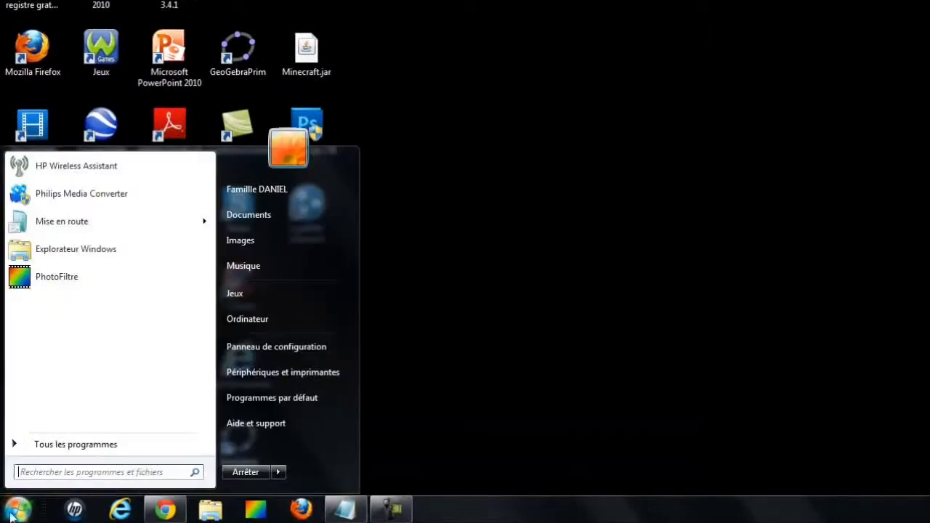
right_click(256, 320)
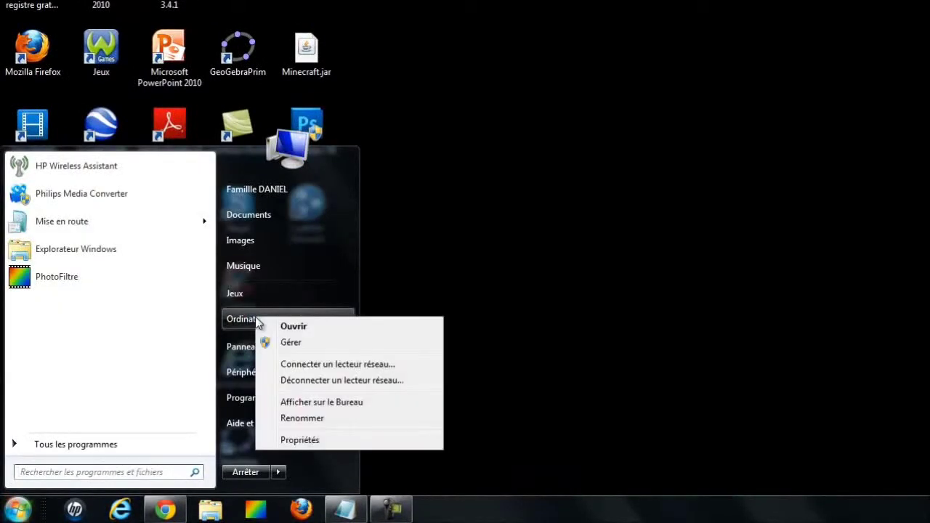
click(298, 440)
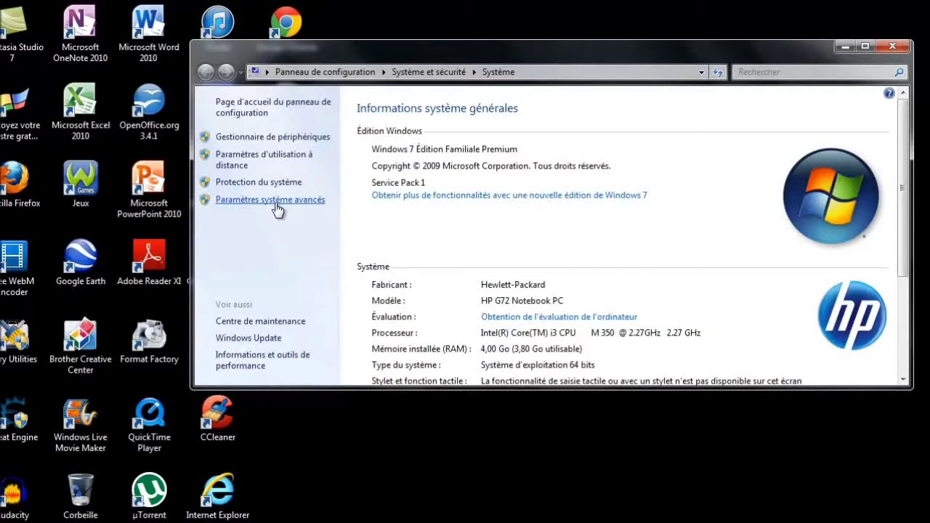
click(316, 201)
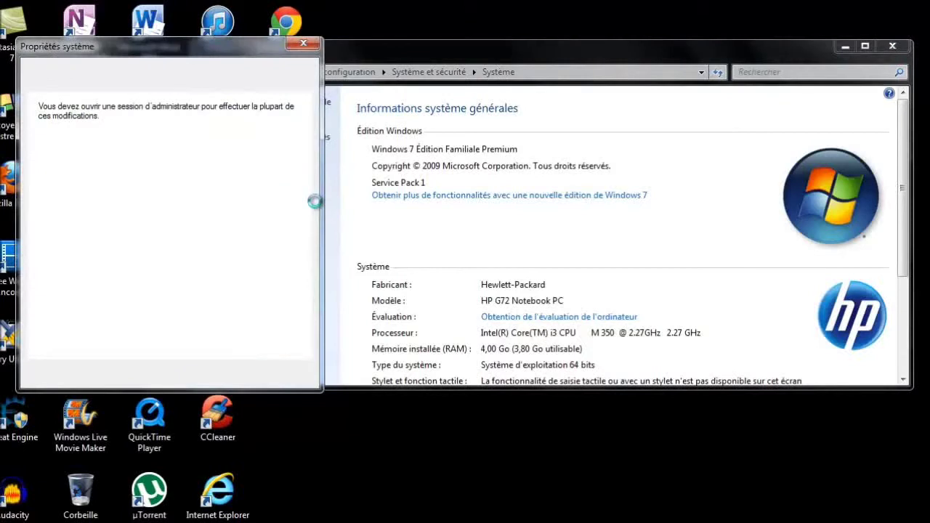
drag(239, 40, 549, 88)
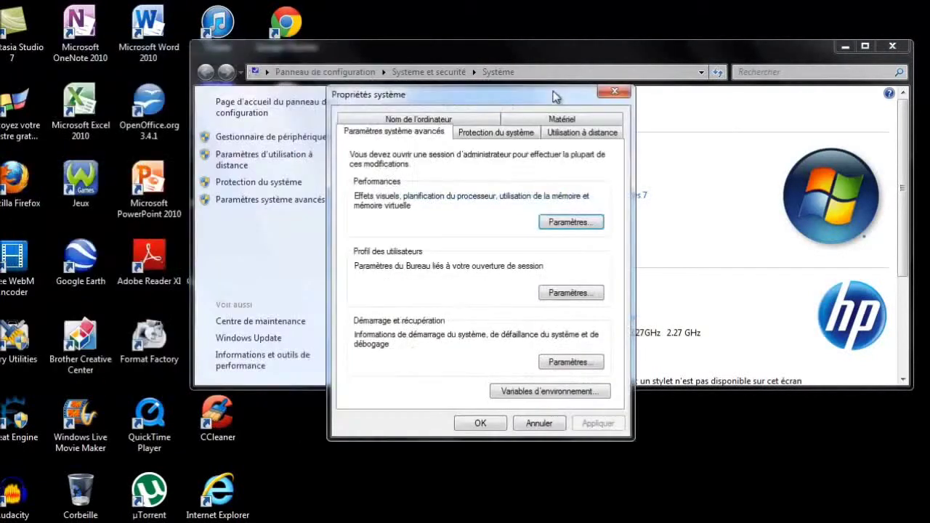
Start a new user environment variable and copy _JAVA_OPTIONS from the text note into its name.
click(513, 393)
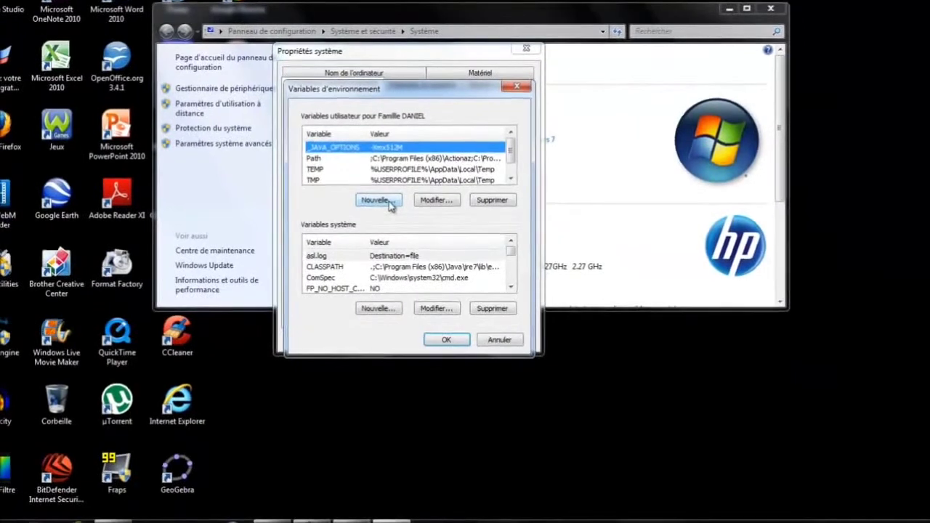
click(446, 264)
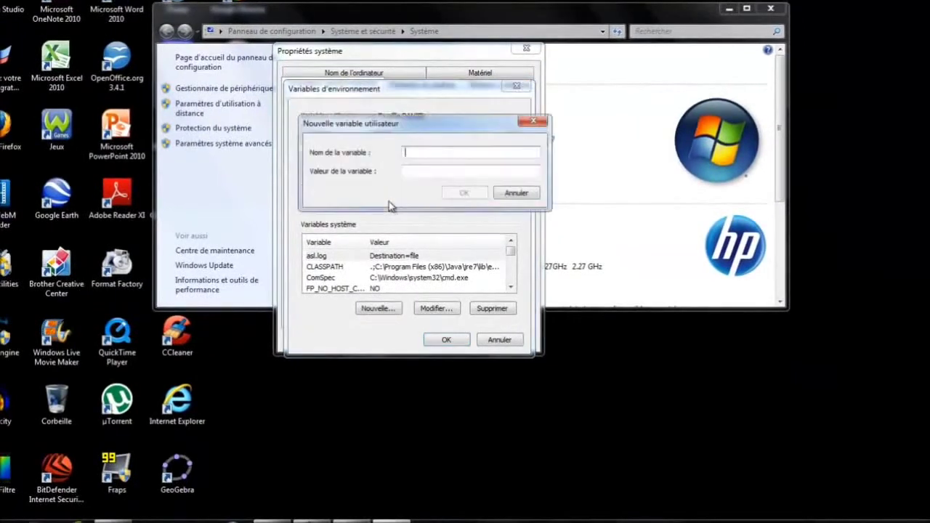
click(272, 520)
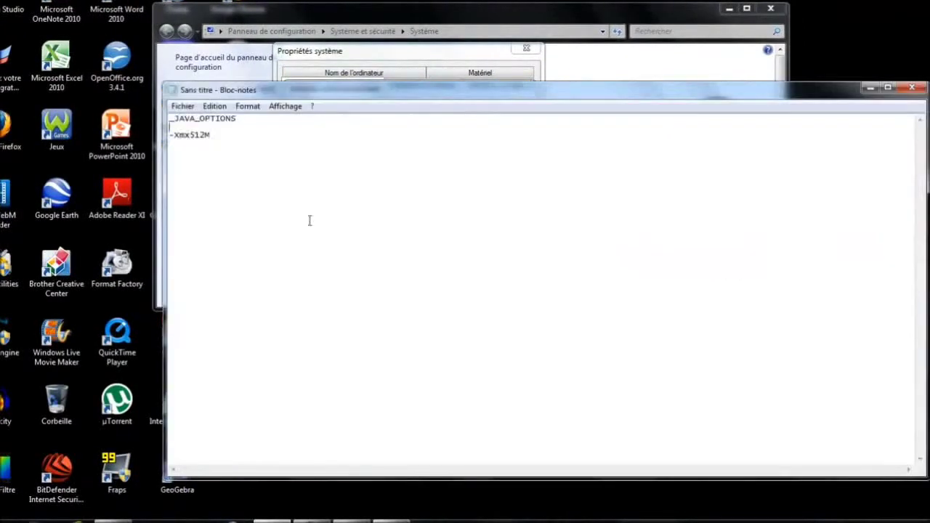
double_click(203, 118)
right_click(174, 119)
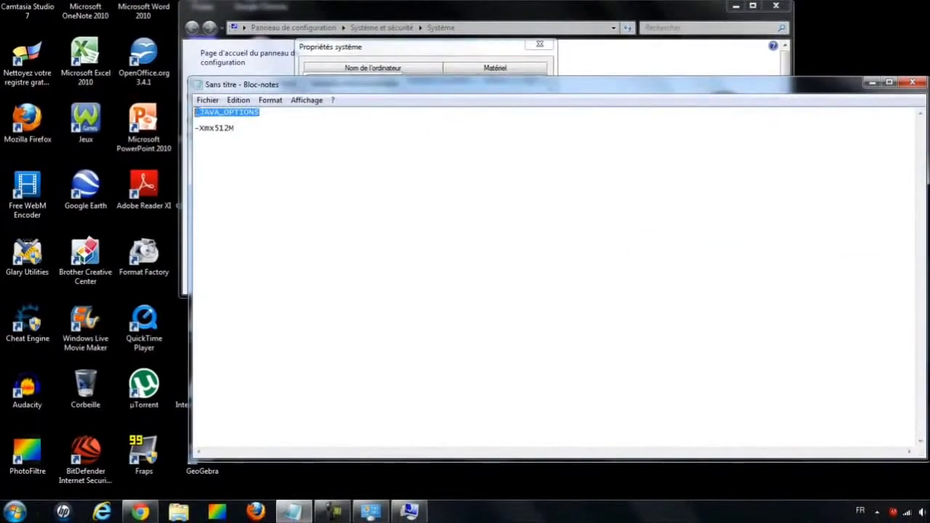
click(237, 155)
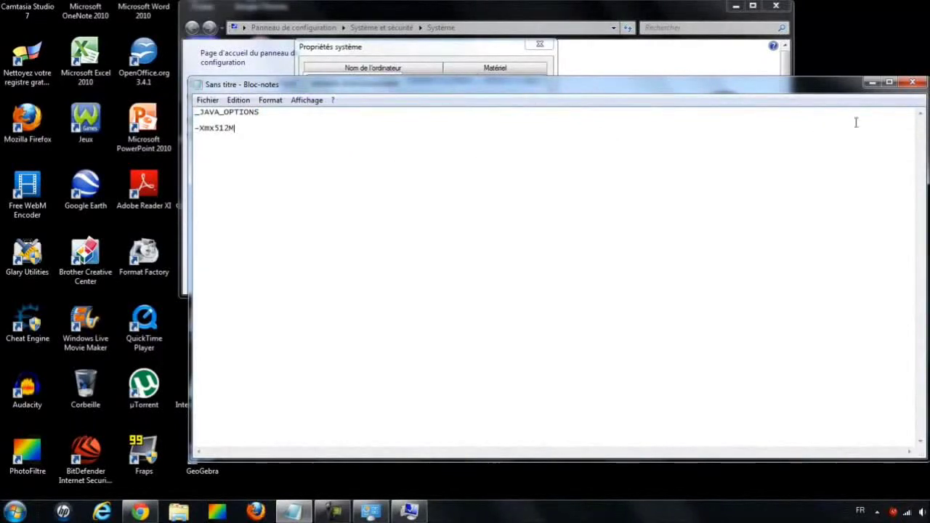
click(872, 83)
right_click(438, 149)
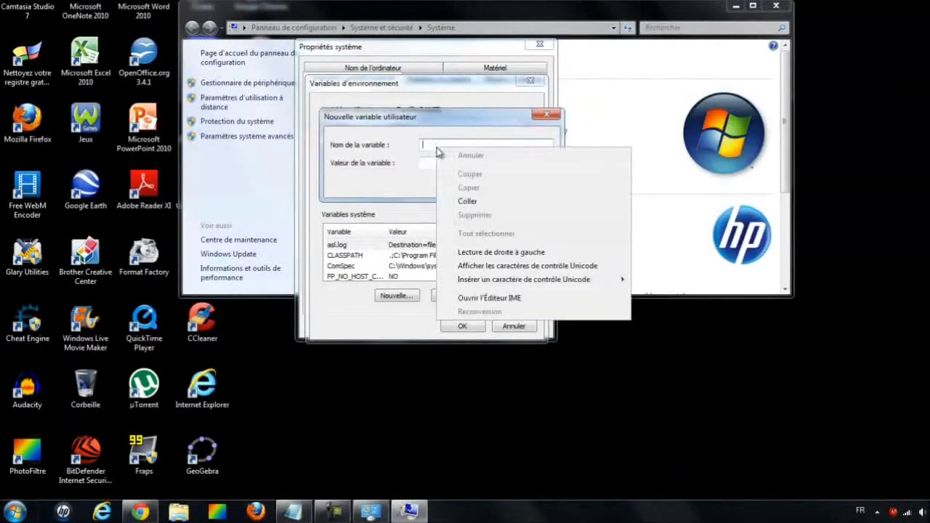
click(470, 204)
Copy -Xmx512M from the text note and paste it as the new variable's value.
click(294, 512)
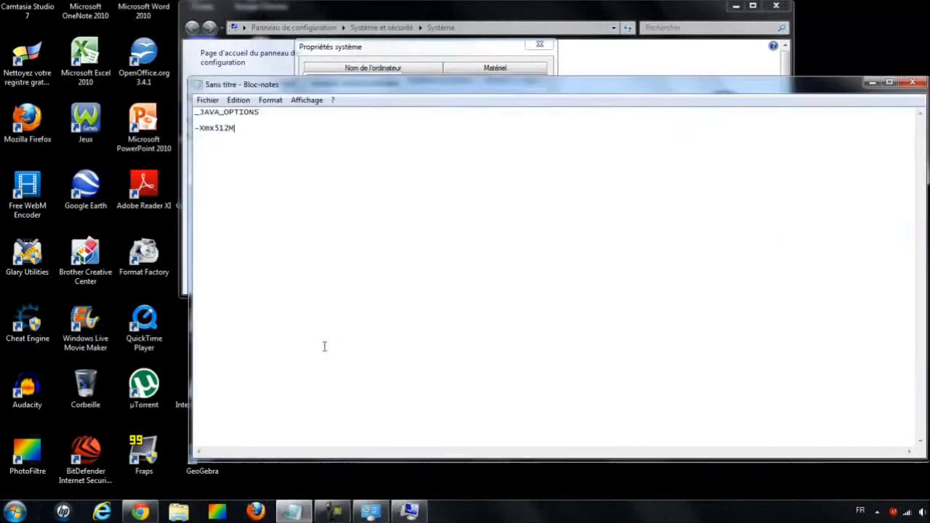
drag(237, 128, 190, 129)
right_click(199, 130)
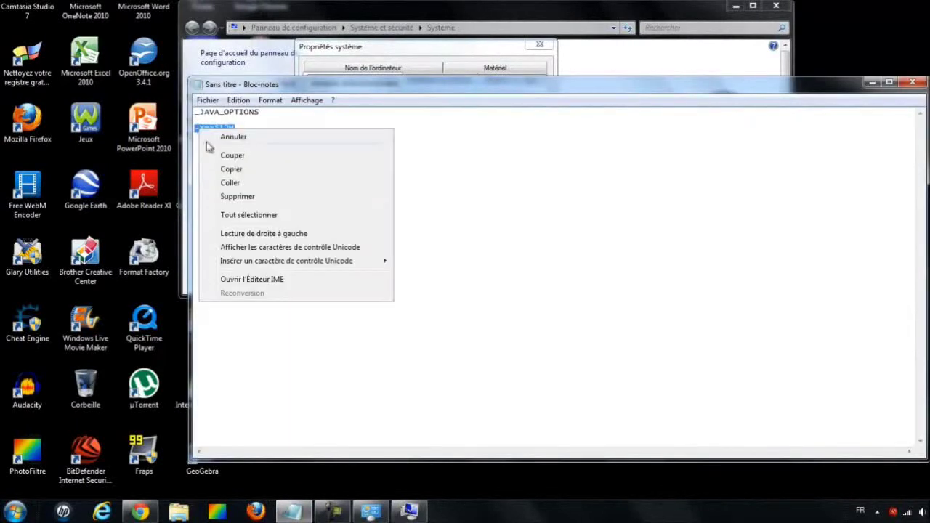
click(231, 175)
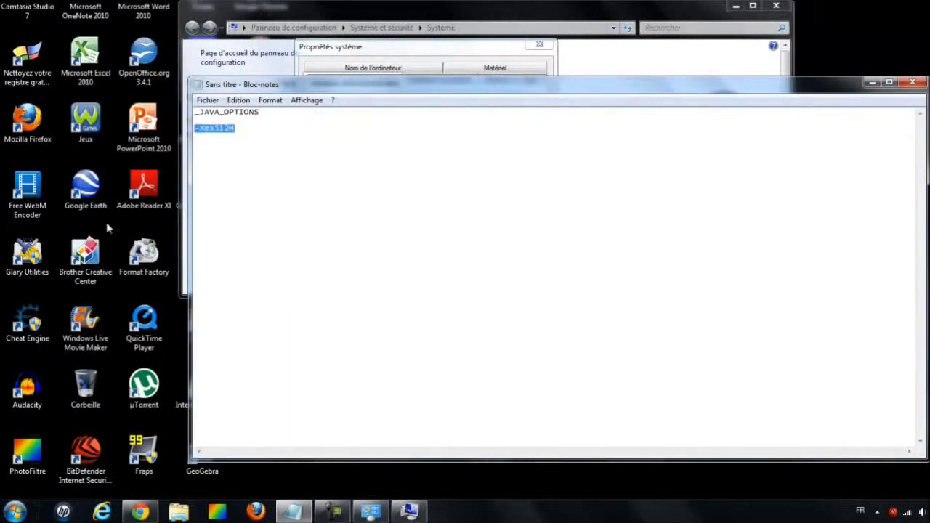
click(872, 82)
click(441, 167)
right_click(439, 167)
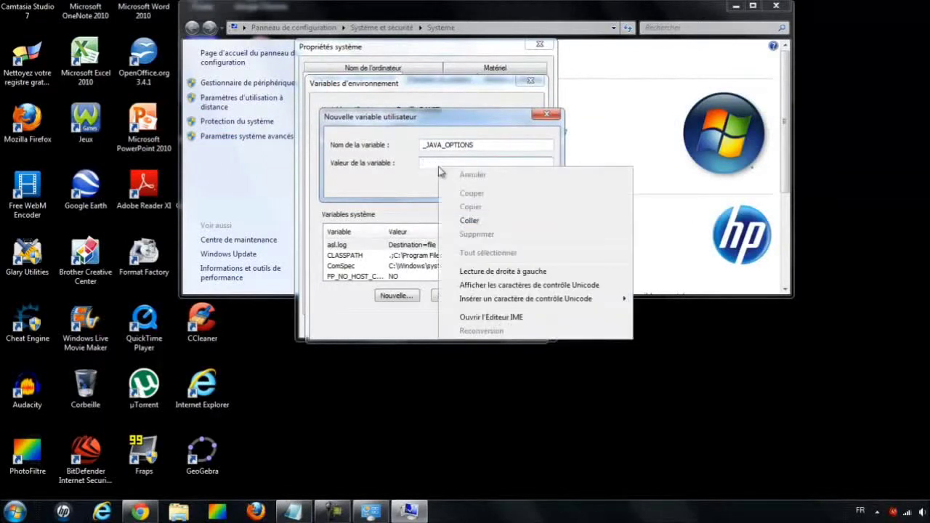
click(468, 220)
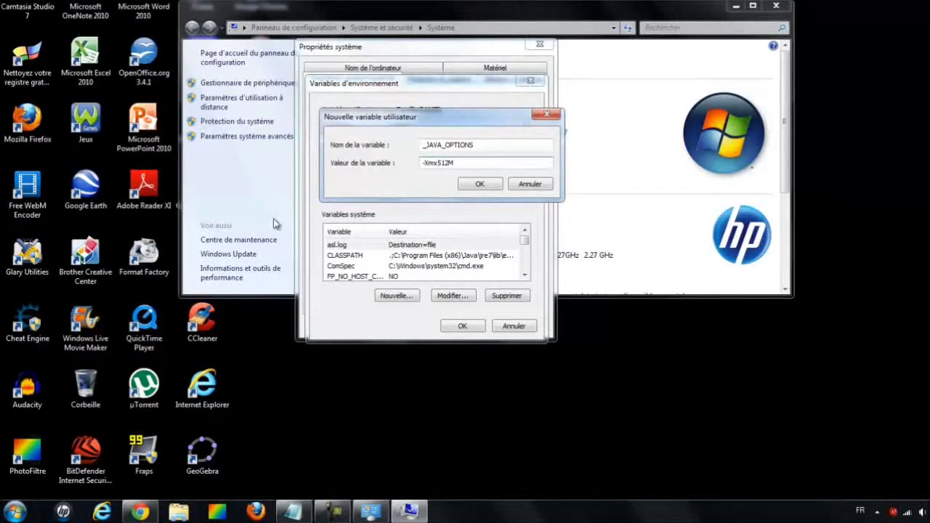
Cancel the new variable and close the environment variables, system properties and System windows.
click(520, 187)
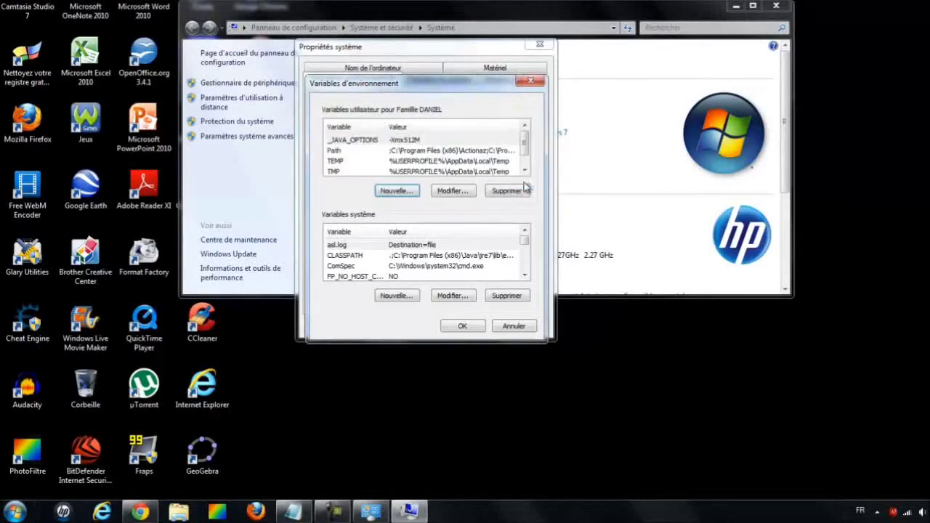
click(530, 81)
click(540, 44)
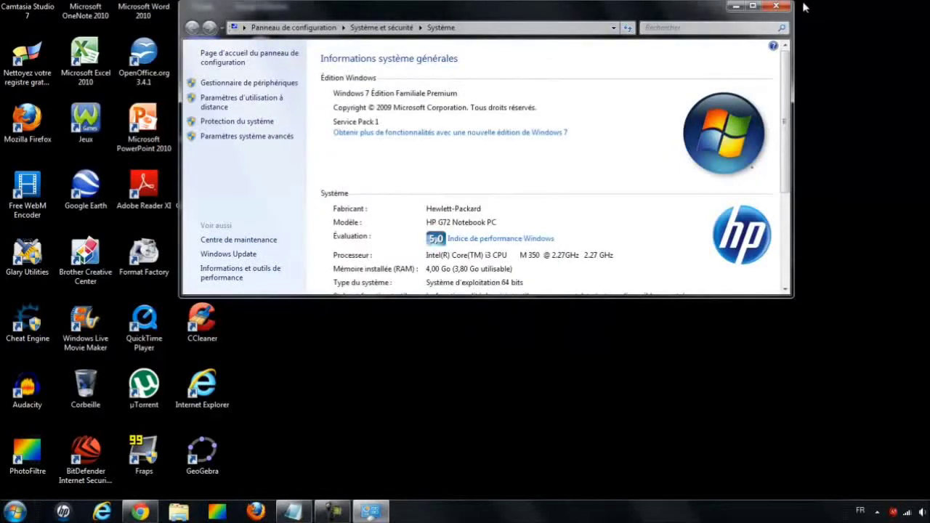
click(776, 5)
Reopen the computer's properties and go through the advanced system settings to the environment variables.
click(15, 511)
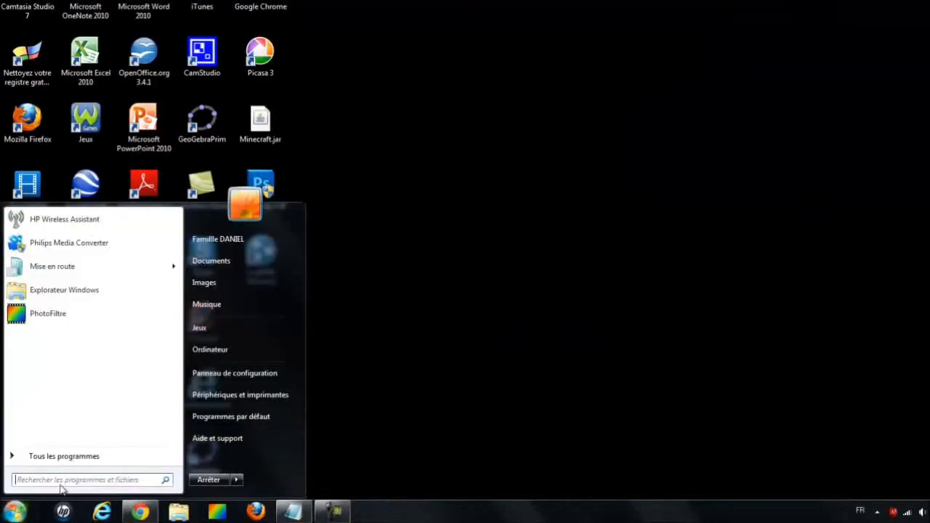
right_click(236, 350)
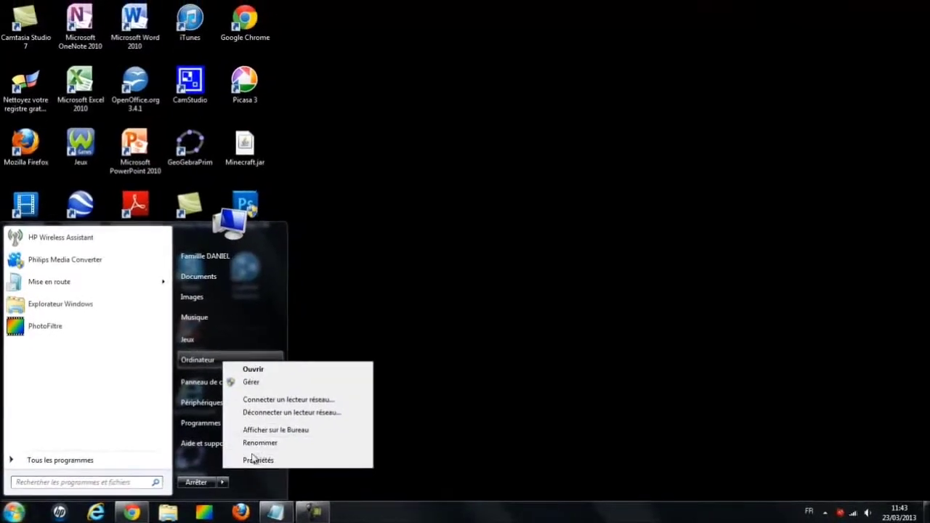
click(263, 458)
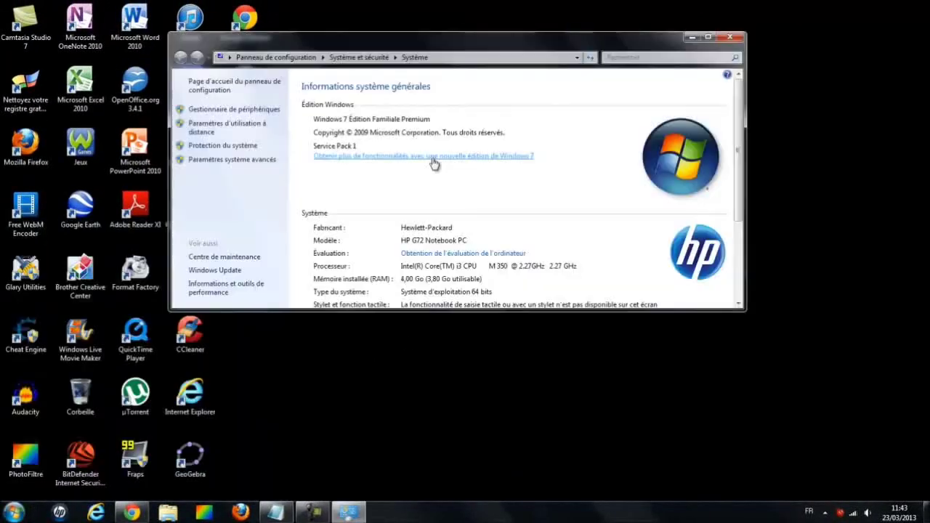
click(255, 162)
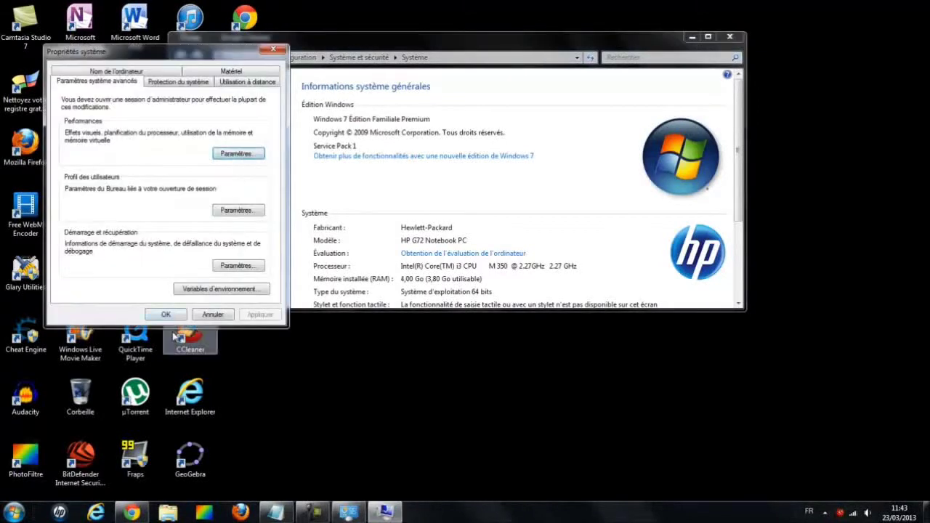
click(223, 290)
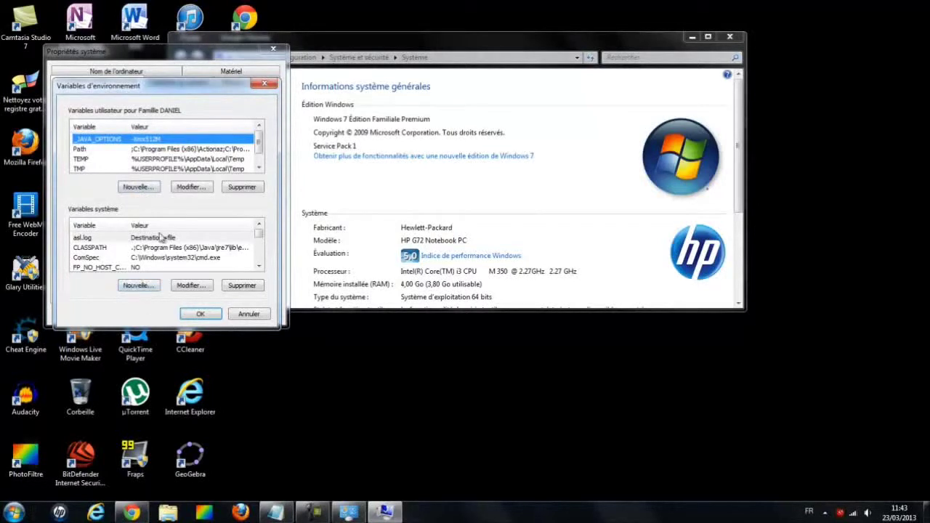
Create another user variable and name it _JAVA_OPTIONS with the text copied from the note.
click(149, 189)
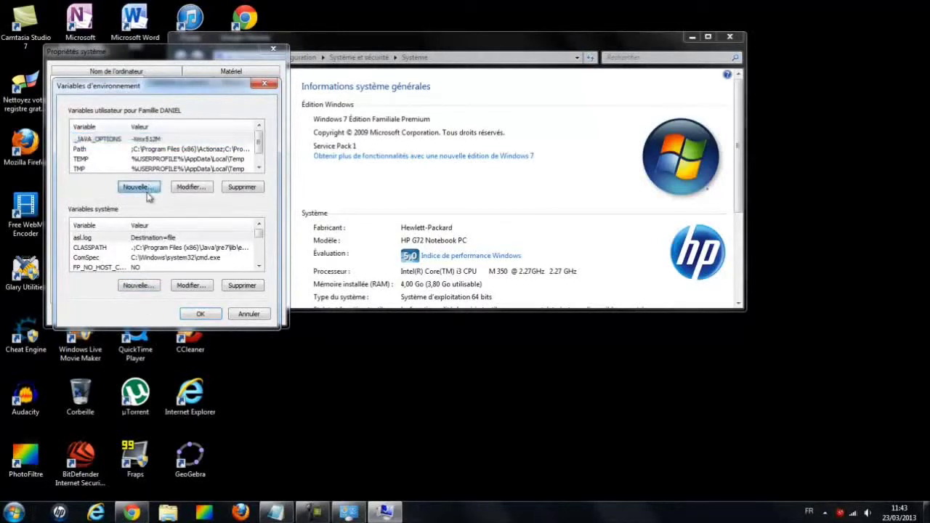
click(275, 512)
click(249, 138)
shift+click(181, 145)
key(ctrl+c)
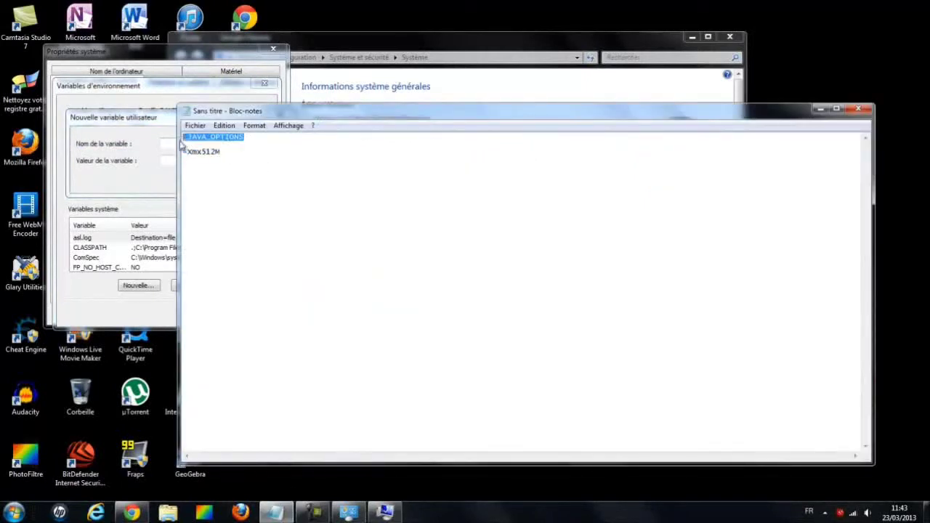
right_click(186, 141)
click(211, 180)
click(167, 146)
right_click(166, 143)
click(188, 194)
Try to copy -Xmx512M from the note and paste it as the variable's value.
click(275, 512)
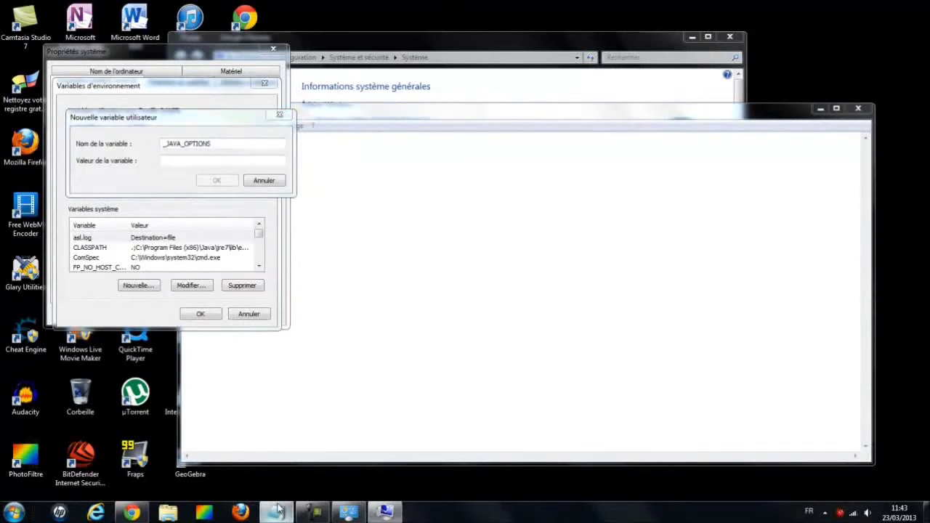
drag(183, 152, 233, 154)
right_click(218, 151)
click(227, 190)
click(171, 158)
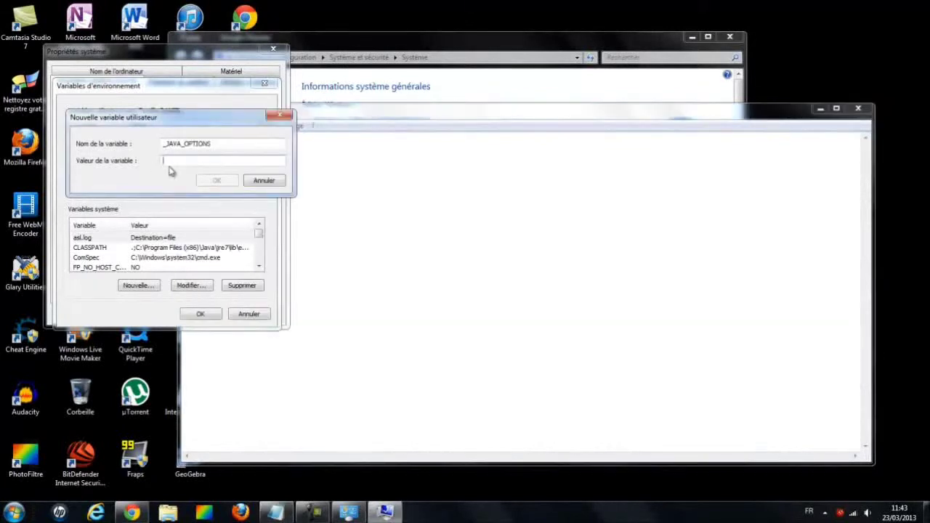
right_click(172, 161)
click(202, 212)
right_click(189, 161)
click(222, 211)
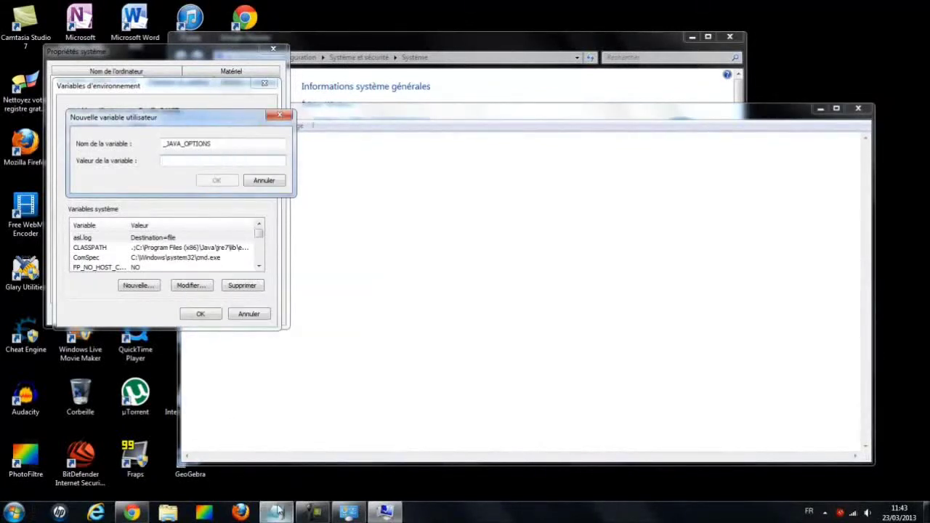
Try once more to transfer the still-selected -Xmx512M text from the note into the variable's value.
click(278, 512)
right_click(210, 151)
click(223, 188)
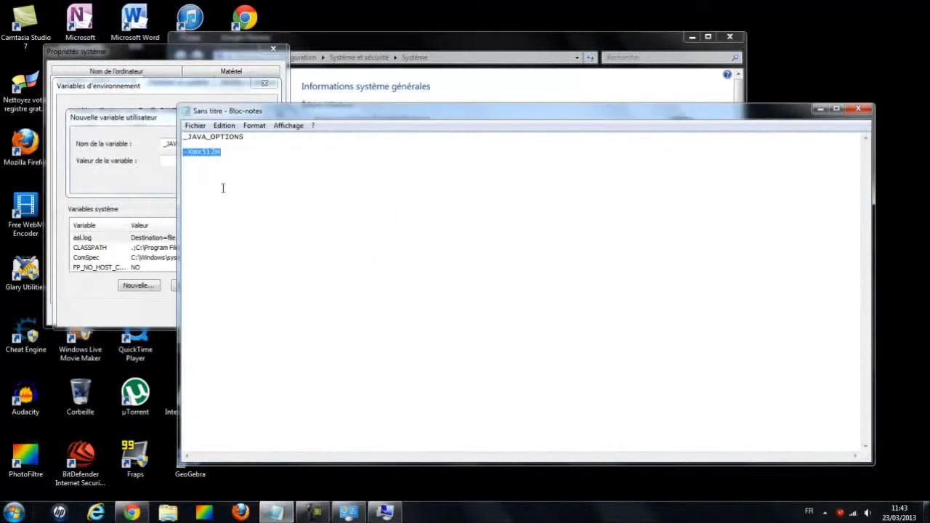
click(164, 165)
right_click(180, 161)
click(198, 211)
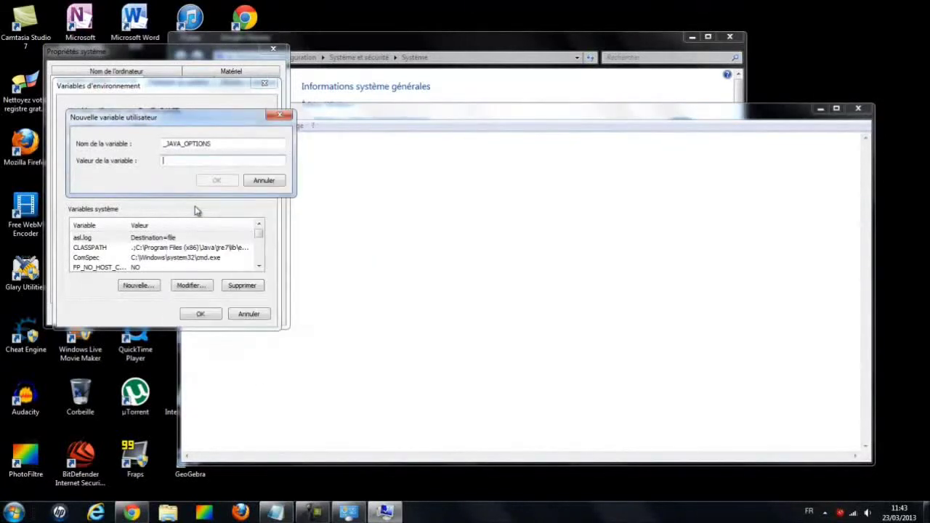
Reselect and copy -Xmx512M in the note, and set it as the value of the _JAVA_OPTIONS variable.
click(394, 197)
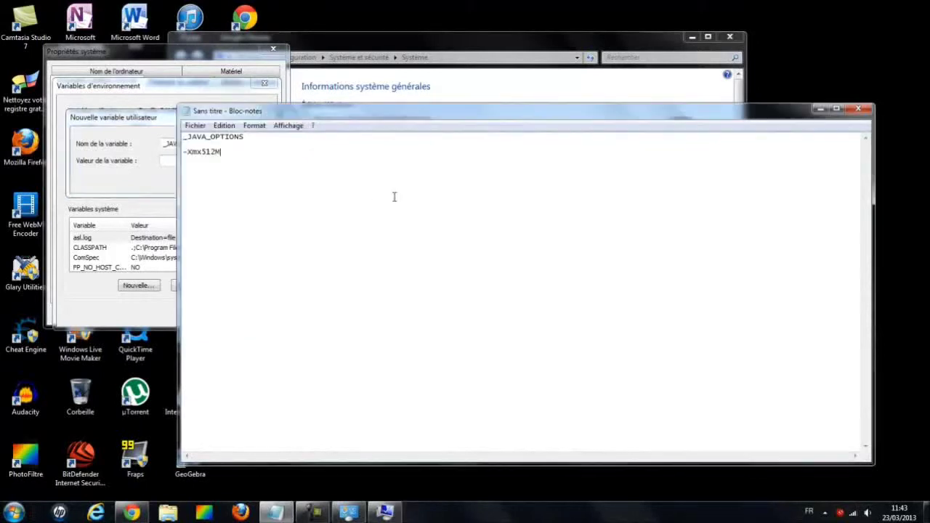
drag(235, 151, 187, 151)
right_click(188, 151)
click(222, 189)
click(166, 162)
key(ctrl+v)
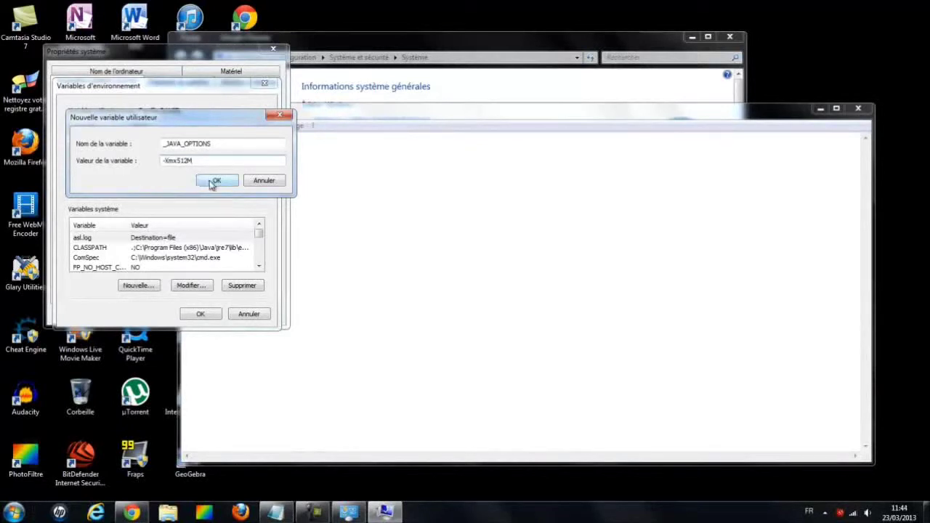
Discard the new user variable and close the environment variables and system properties dialogs.
click(279, 114)
click(270, 83)
click(274, 50)
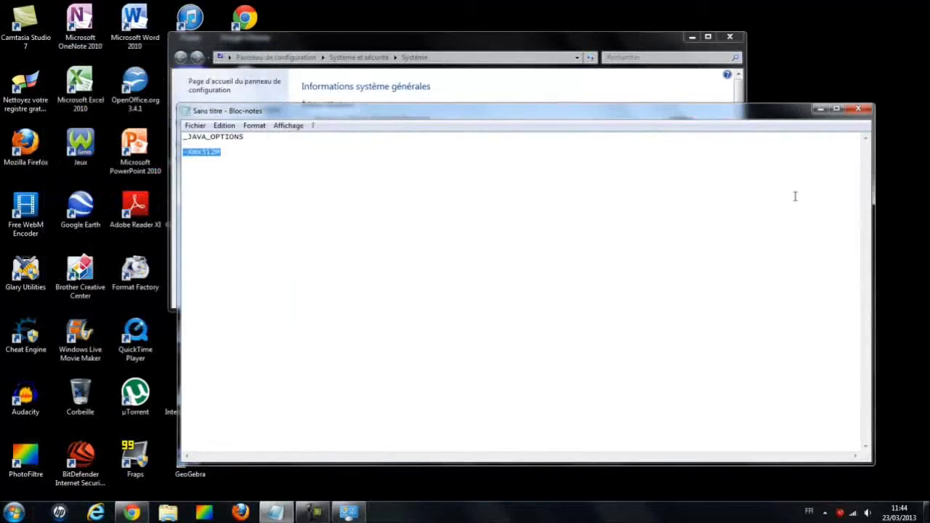
Close the text note without saving it and close the System window.
click(858, 109)
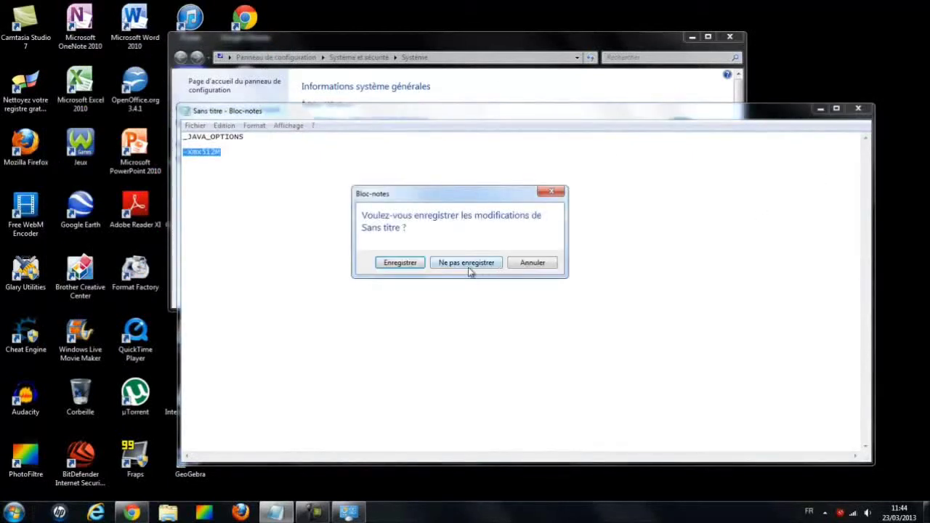
click(466, 263)
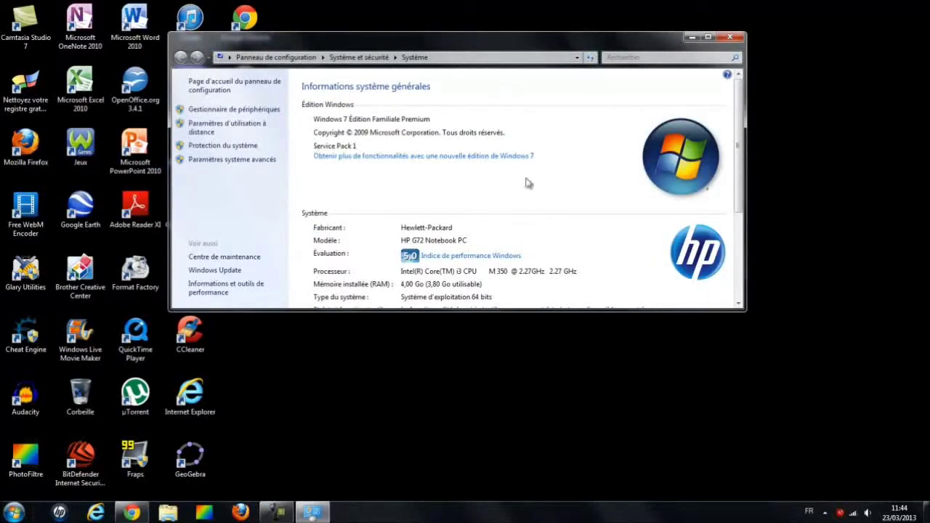
click(728, 37)
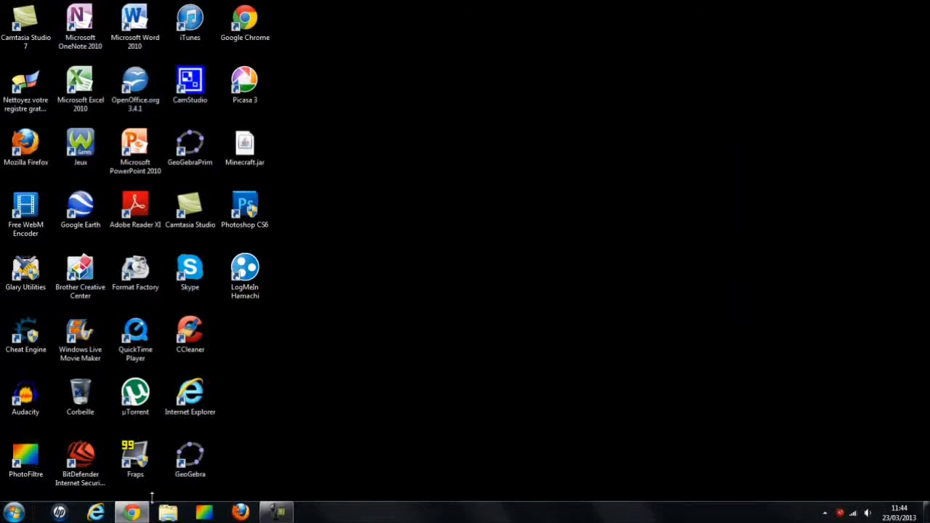
Briefly bring up the TestsdeJulien channel in the browser and return to the desktop.
click(128, 514)
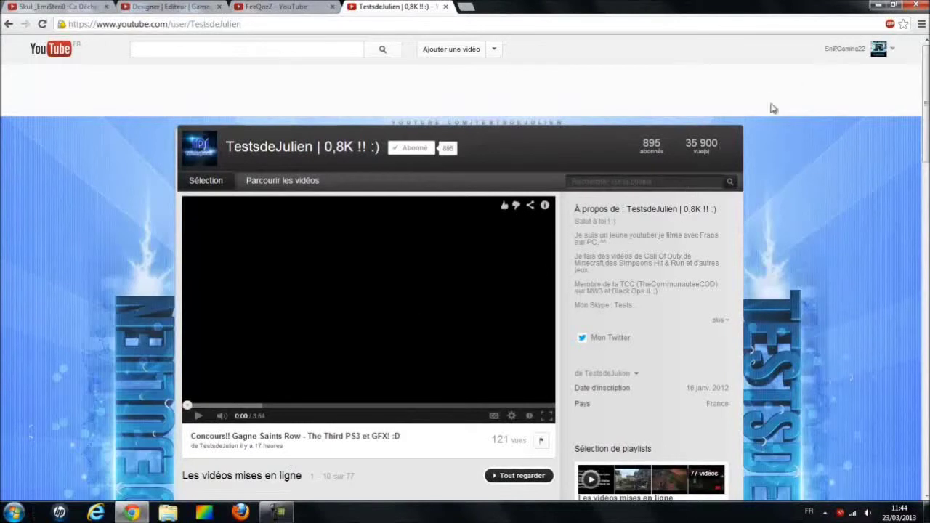
click(130, 513)
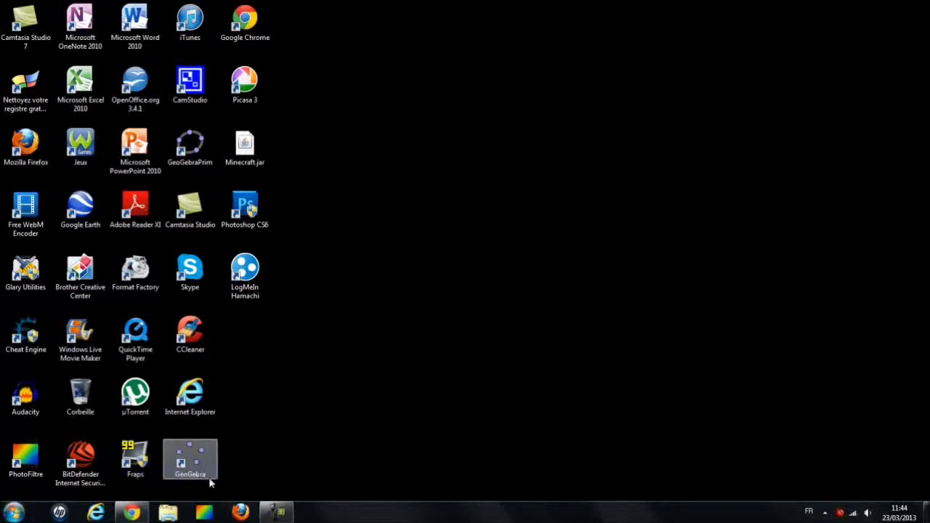
Bring up the screen recorder's control window over the desktop.
click(273, 513)
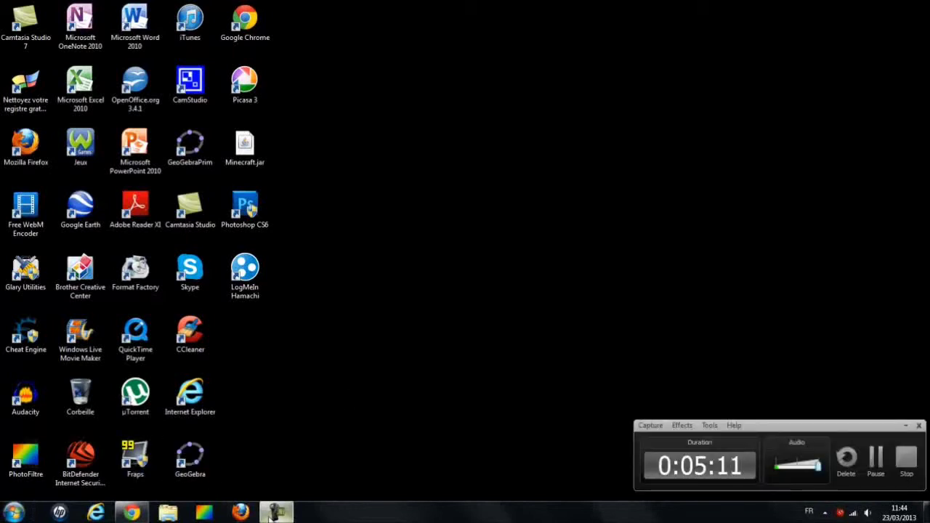
click(273, 513)
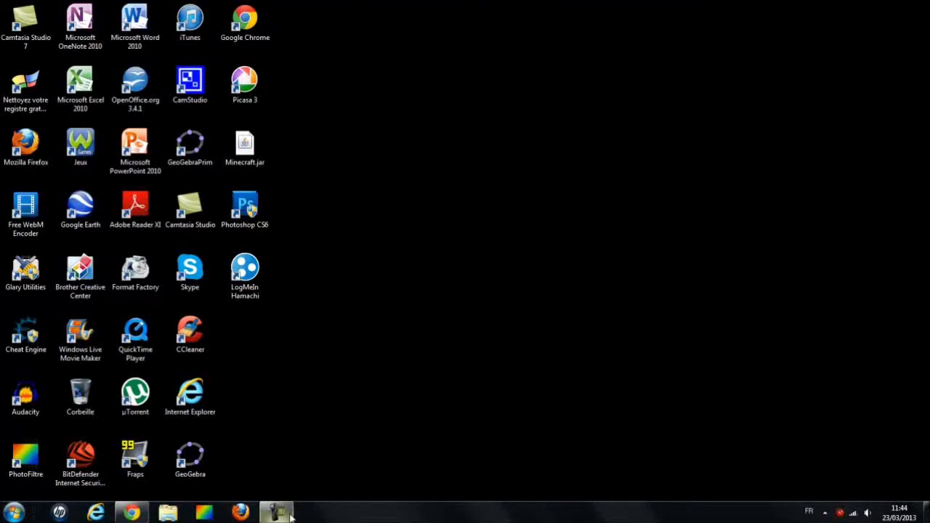
mouse_move(291, 514)
click(308, 476)
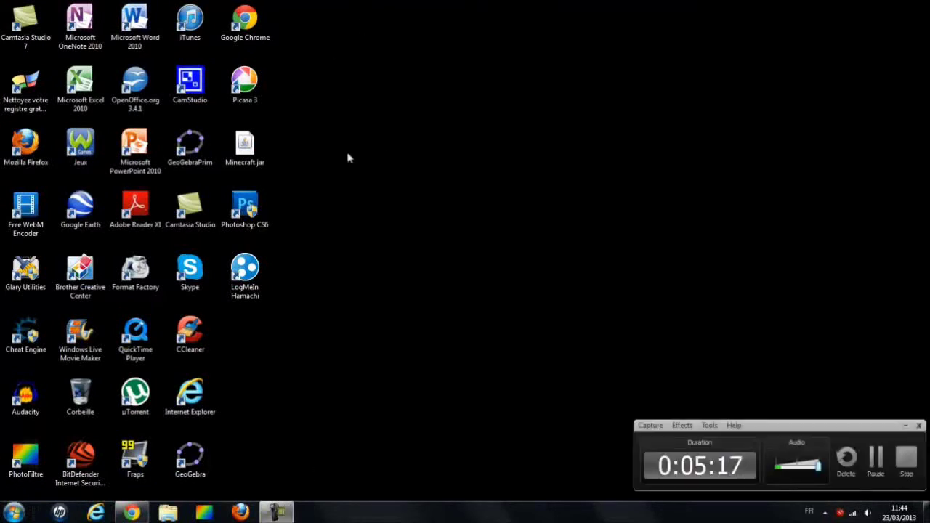